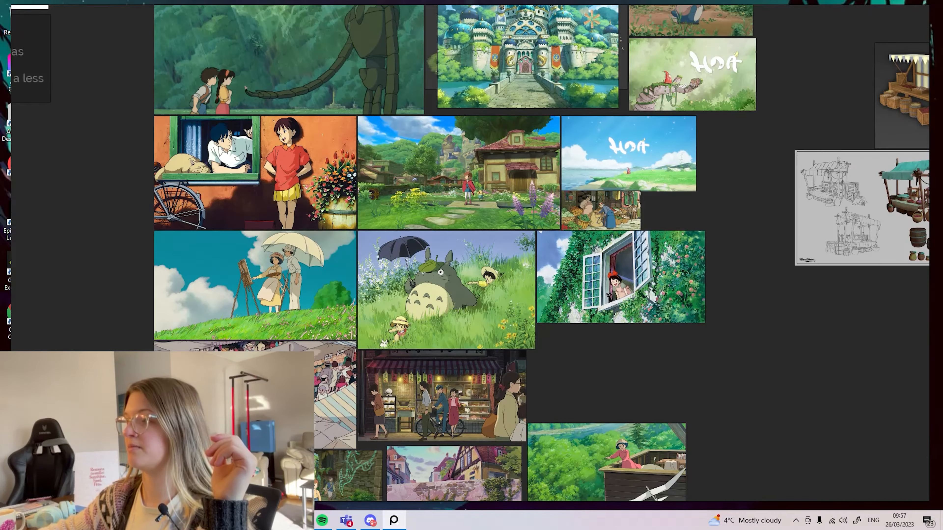
Step: Look over the whole mood board, including the Ghibli-style stills, flower holder, seasons and market stall reference groups
{"action": "scroll", "coordinate": [700, 228], "scroll_direction": "down", "scroll_amount": 6}
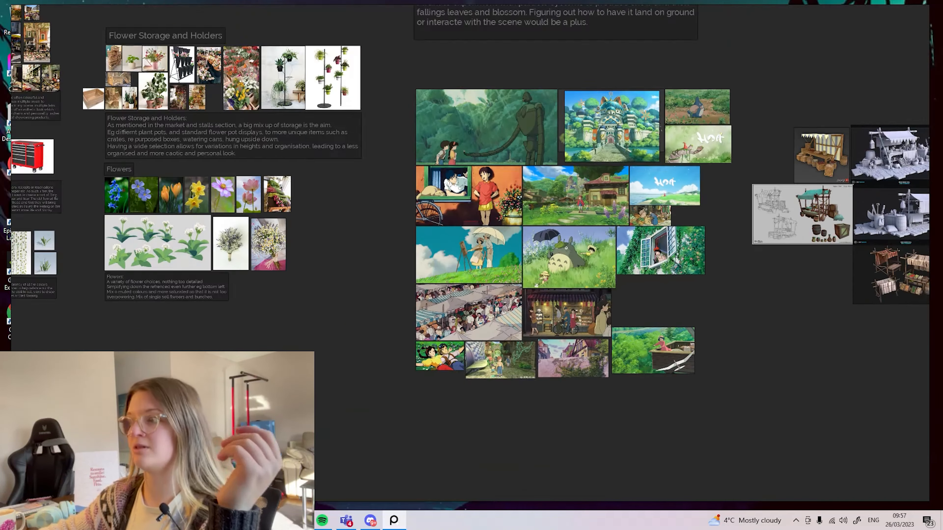
{"action": "middle_click_drag", "start_coordinate": [747, 108], "coordinate": [536, 199]}
{"action": "scroll", "coordinate": [621, 296], "scroll_direction": "down", "scroll_amount": 3}
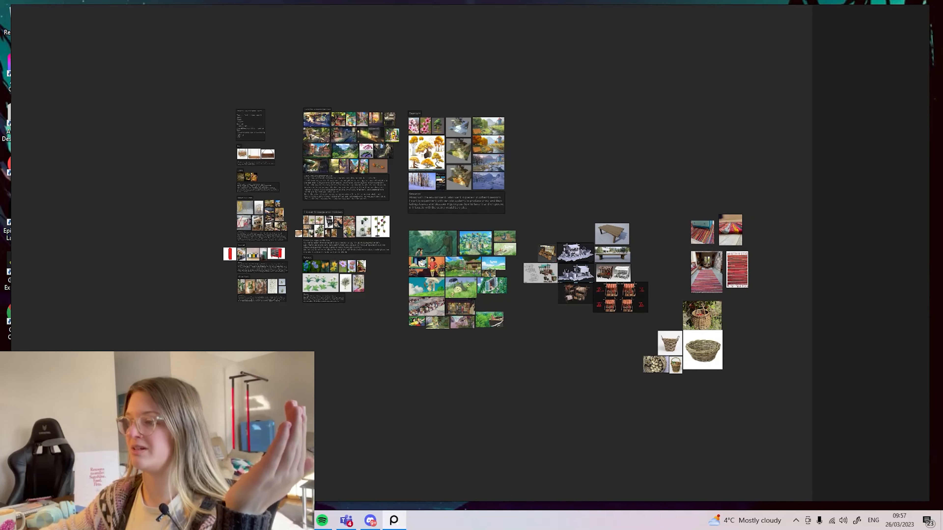
{"action": "scroll", "coordinate": [266, 138], "scroll_direction": "up", "scroll_amount": 5}
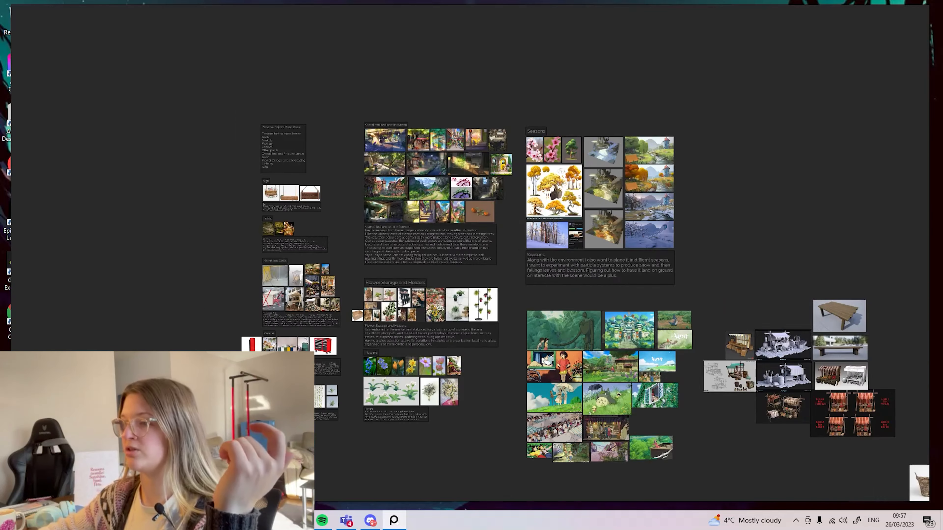
{"action": "middle_click_drag", "start_coordinate": [451, 282], "coordinate": [462, 247]}
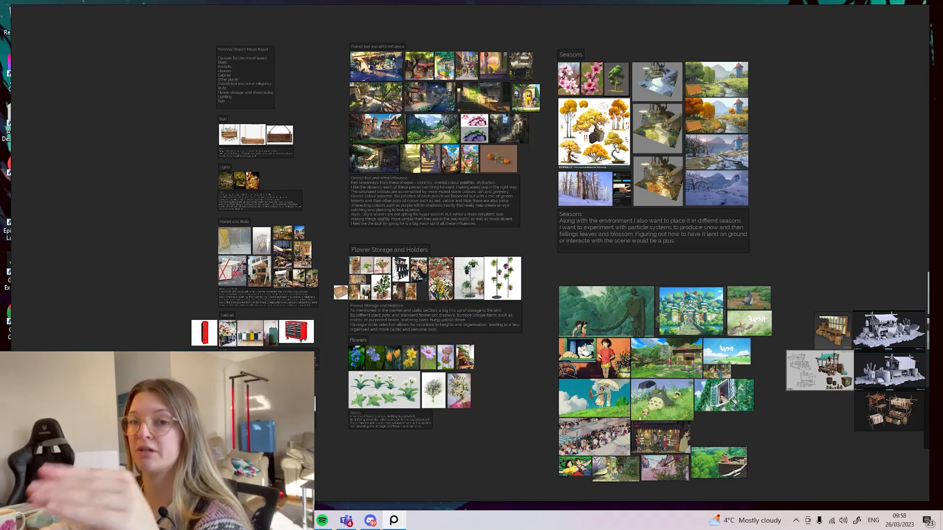
Step: Examine the striped rag rug reference photos, including the woven rows and coloured strands of the red fringed rug
{"action": "middle_click_drag", "start_coordinate": [780, 268], "coordinate": [307, 168]}
{"action": "middle_click_drag", "start_coordinate": [788, 338], "coordinate": [722, 498]}
{"action": "scroll", "coordinate": [743, 375], "scroll_direction": "up", "scroll_amount": 6}
{"action": "scroll", "coordinate": [650, 380], "scroll_direction": "up", "scroll_amount": 2}
{"action": "mouse_move", "coordinate": [678, 359]}
{"action": "middle_mouse_down"}
{"action": "mouse_move", "coordinate": [650, 381]}
{"action": "mouse_move", "coordinate": [683, 371]}
{"action": "middle_mouse_up"}
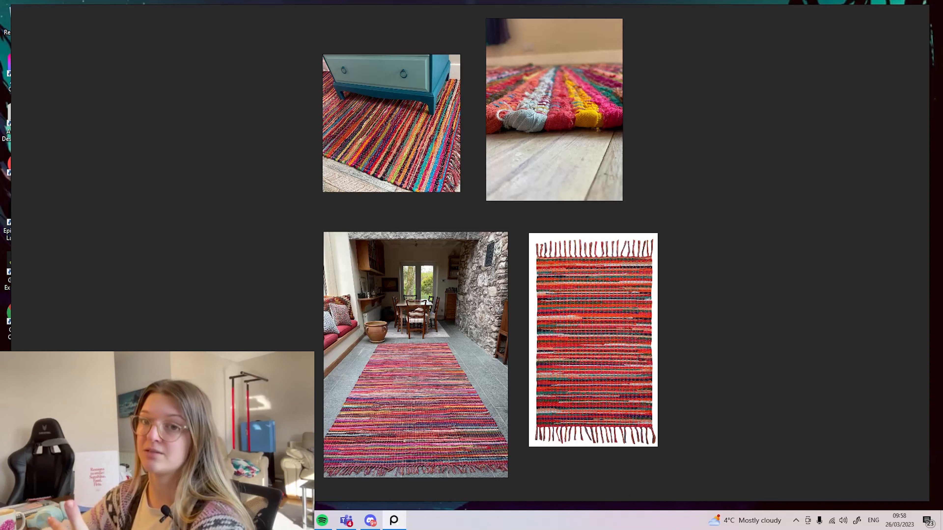
{"action": "scroll", "coordinate": [711, 431], "scroll_direction": "up", "scroll_amount": 4}
{"action": "scroll", "coordinate": [447, 200], "scroll_direction": "up", "scroll_amount": 6}
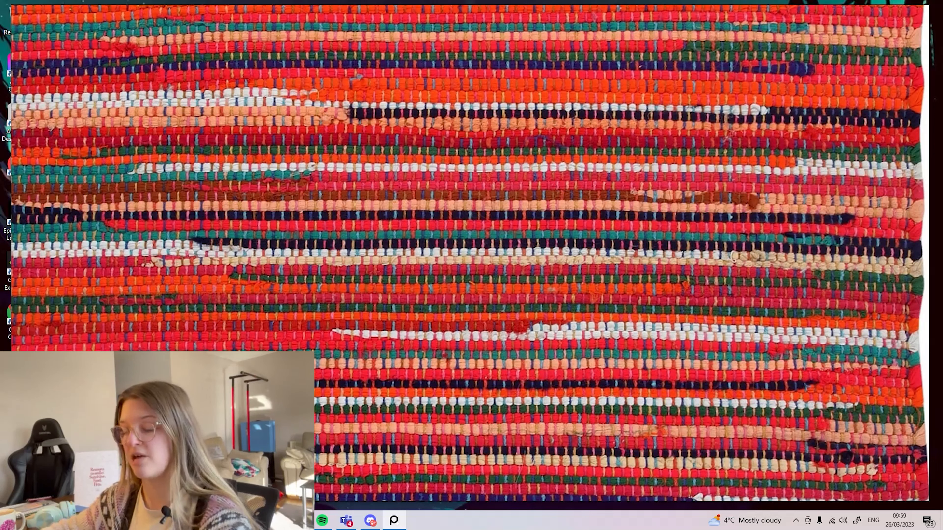
{"action": "scroll", "coordinate": [297, 297], "scroll_direction": "up", "scroll_amount": 1}
{"action": "scroll", "coordinate": [301, 294], "scroll_direction": "down", "scroll_amount": 8}
{"action": "scroll", "coordinate": [302, 291], "scroll_direction": "up", "scroll_amount": 2}
{"action": "scroll", "coordinate": [302, 291], "scroll_direction": "down", "scroll_amount": 7}
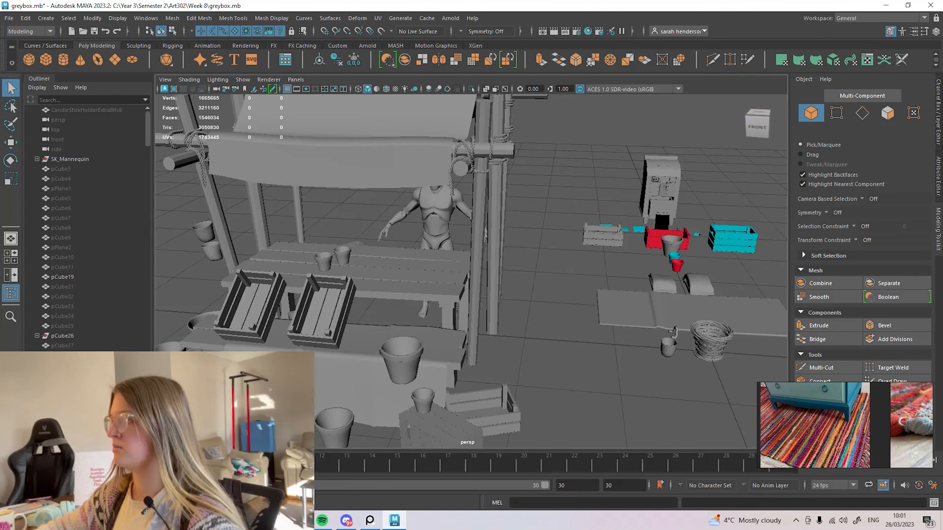
Step: Look over the greybox market stall scene in Maya and select the existing flat rug mesh
{"action": "scroll", "coordinate": [470, 271], "scroll_direction": "down", "scroll_amount": 3}
{"action": "left_click_drag", "start_coordinate": [594, 260], "coordinate": [286, 268], "text": "alt"}
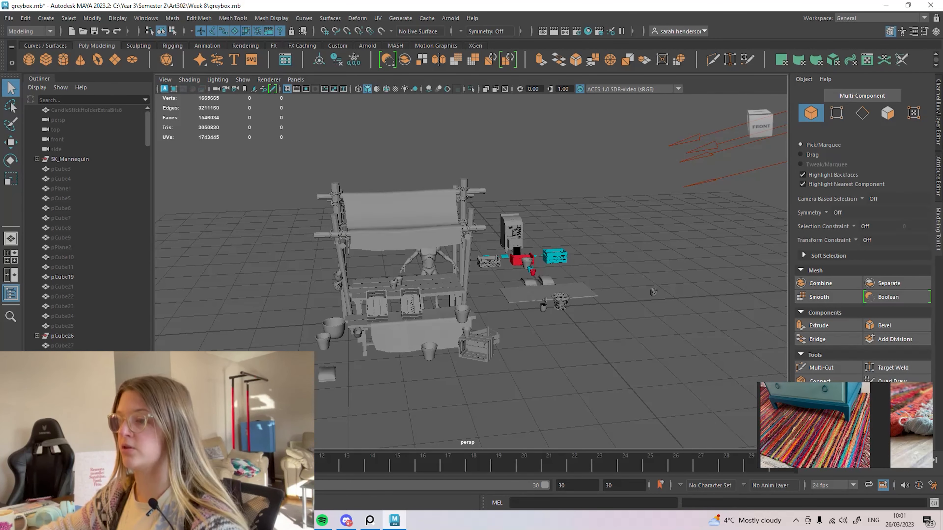
{"action": "left_click", "coordinate": [401, 212]}
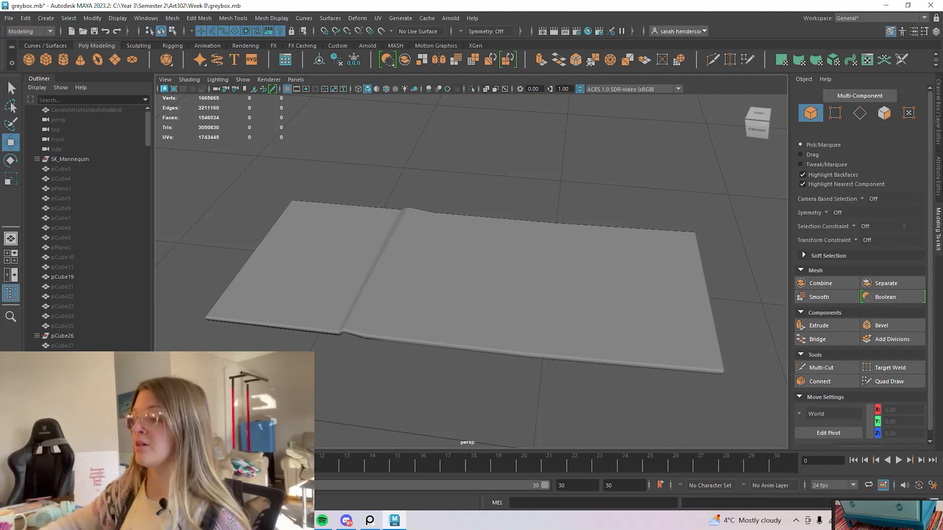
{"action": "left_click", "coordinate": [471, 271]}
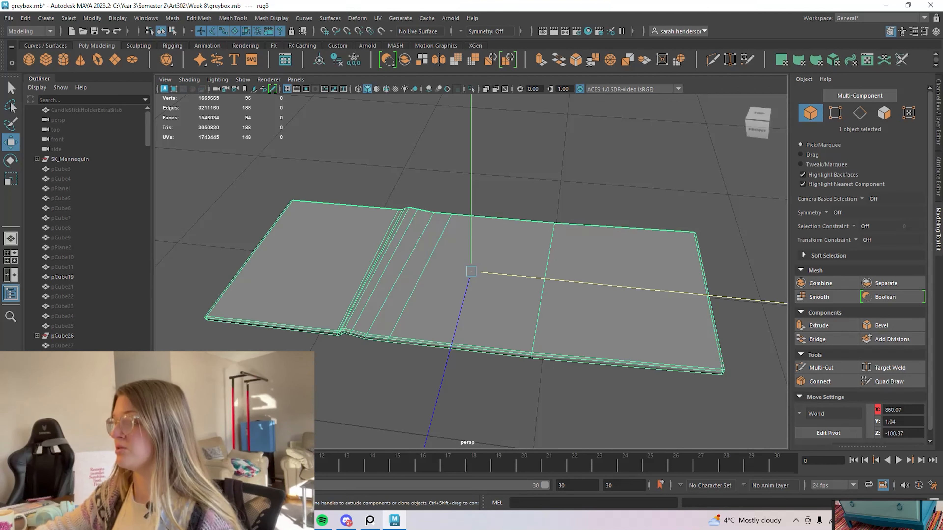
Step: Reposition and enlarge the floating rug reference beside the model, framing the woven rows in close-up
{"action": "right_click_drag", "start_coordinate": [887, 514], "coordinate": [734, 220]}
{"action": "middle_click_drag", "start_coordinate": [746, 260], "coordinate": [746, 223]}
{"action": "scroll", "coordinate": [745, 253], "scroll_direction": "up", "scroll_amount": 1}
{"action": "left_click_drag", "start_coordinate": [680, 208], "coordinate": [591, 117]}
{"action": "middle_click_drag", "start_coordinate": [722, 205], "coordinate": [746, 179]}
{"action": "scroll", "coordinate": [722, 220], "scroll_direction": "up", "scroll_amount": 2}
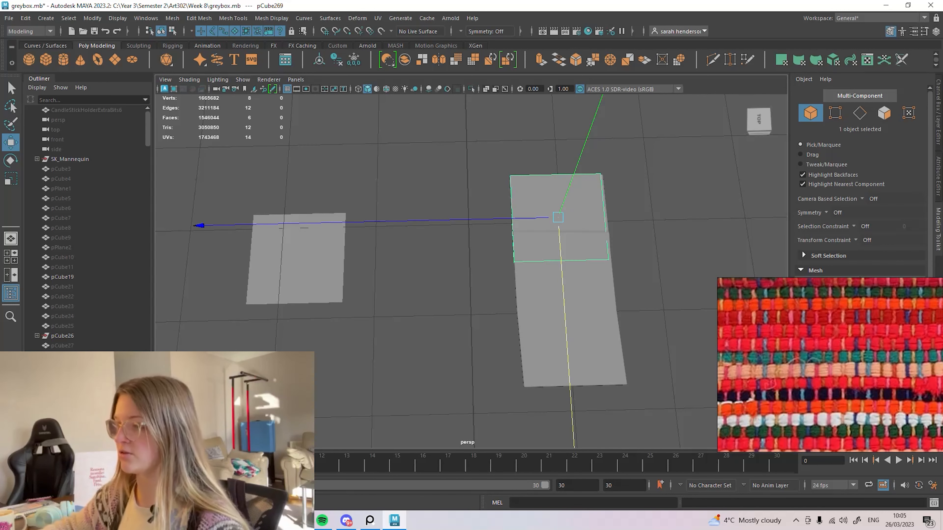
Step: Undo the last move of the square slab and enlarge the top view in the four-view layout
{"action": "key", "text": "ctrl+z"}
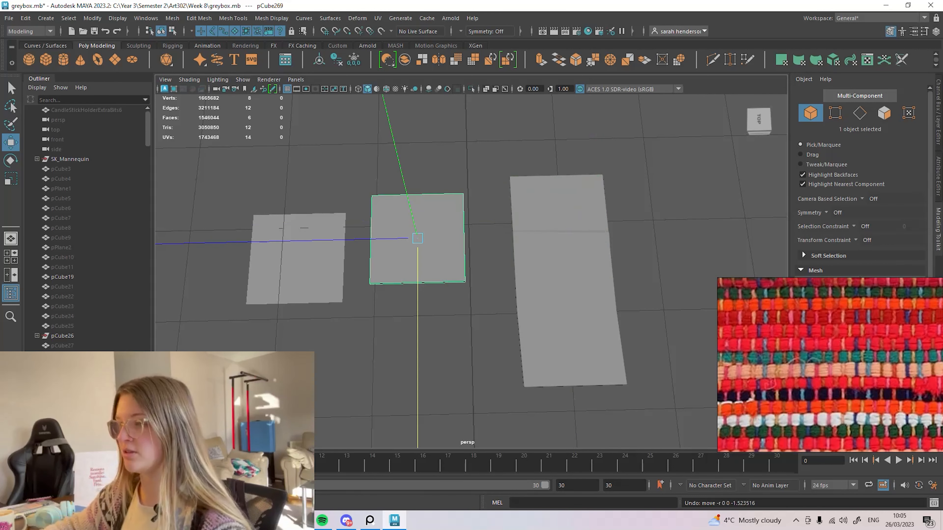
{"action": "left_click_drag", "start_coordinate": [470, 262], "coordinate": [471, 394]}
{"action": "scroll", "coordinate": [330, 223], "scroll_direction": "up", "scroll_amount": 5}
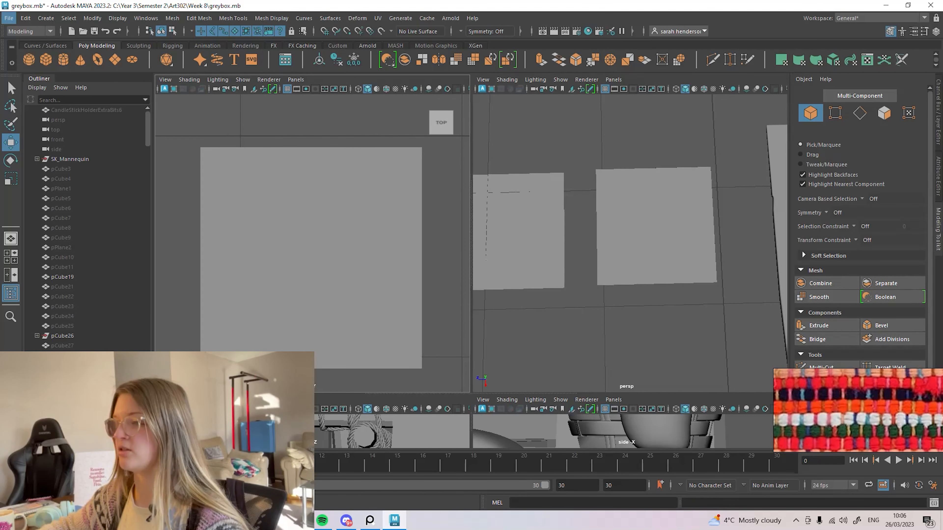
Step: Make the square slab between the other square and the long rug a live surface for drawing curves
{"action": "left_click", "coordinate": [45, 45]}
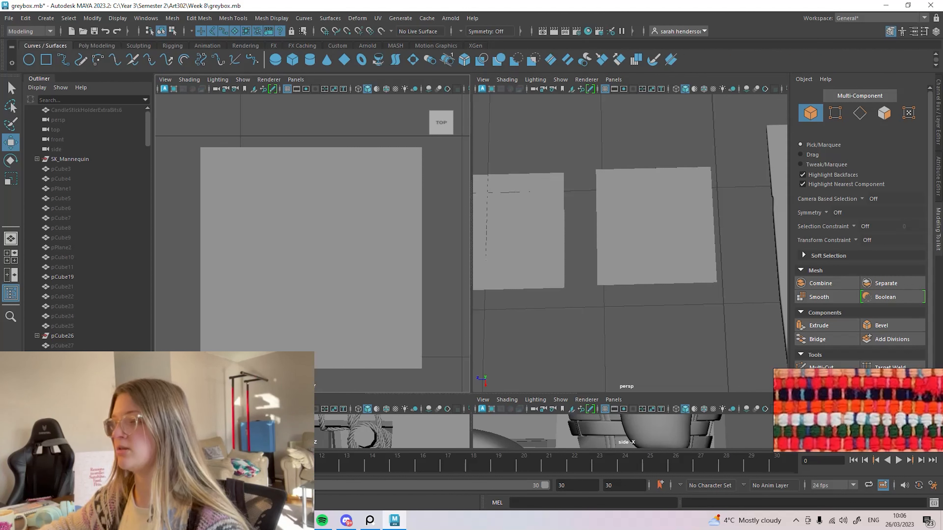
{"action": "left_click", "coordinate": [311, 258]}
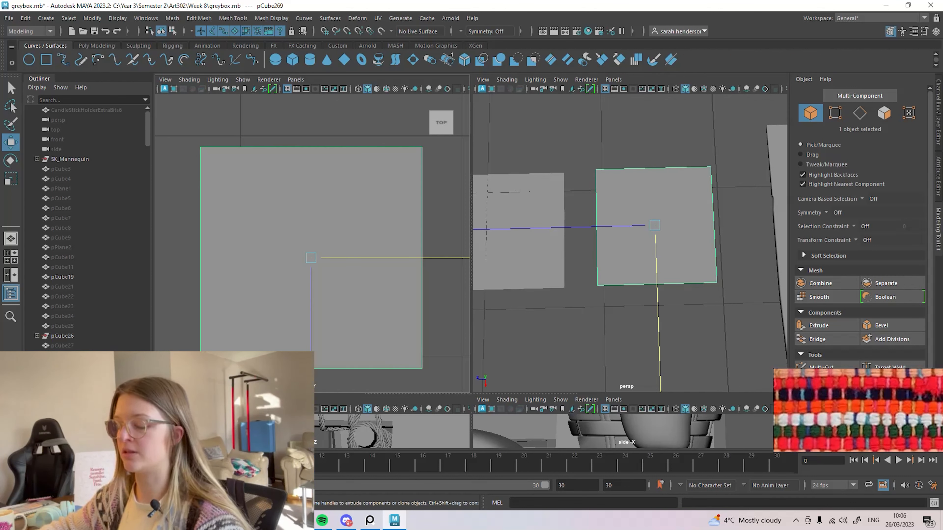
{"action": "key", "text": "q"}
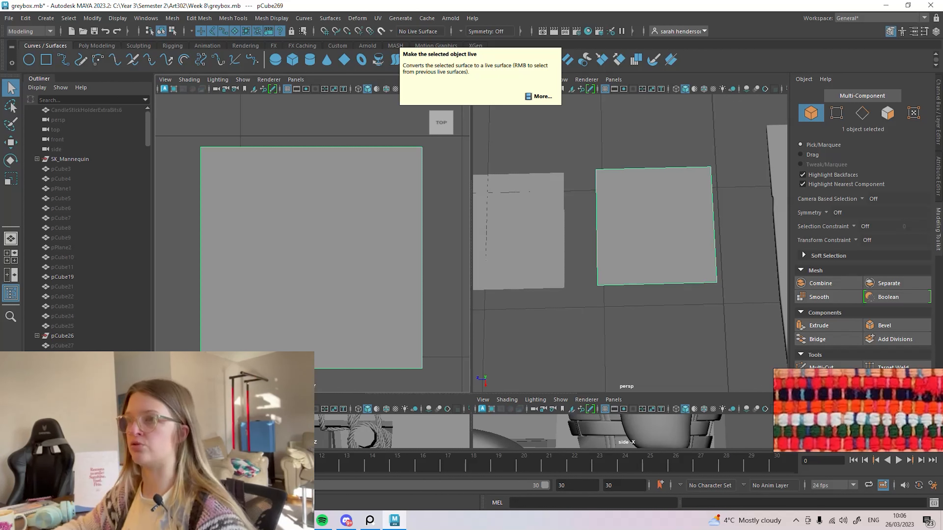
{"action": "left_click", "coordinate": [381, 31]}
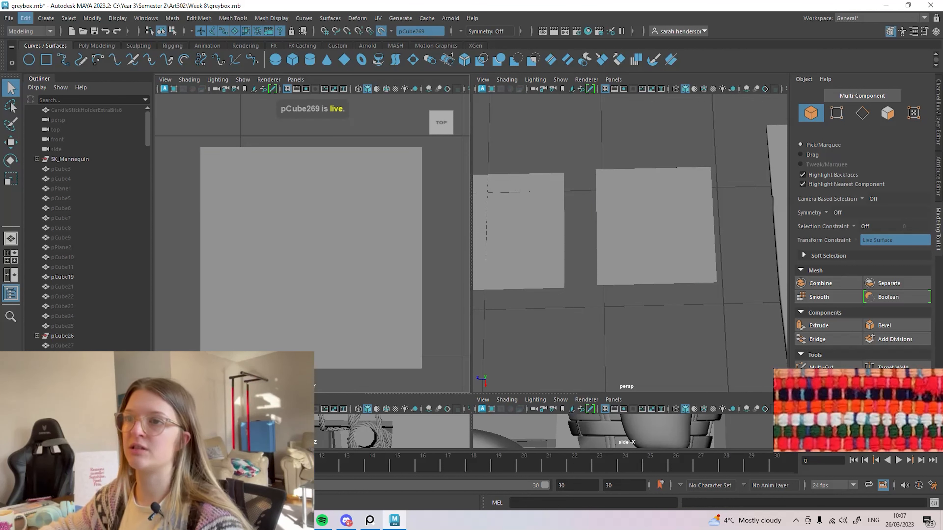
Step: Draw a slightly wavy CV curve across the full width of the live slab, just inside its upper edge
{"action": "left_click", "coordinate": [46, 18]}
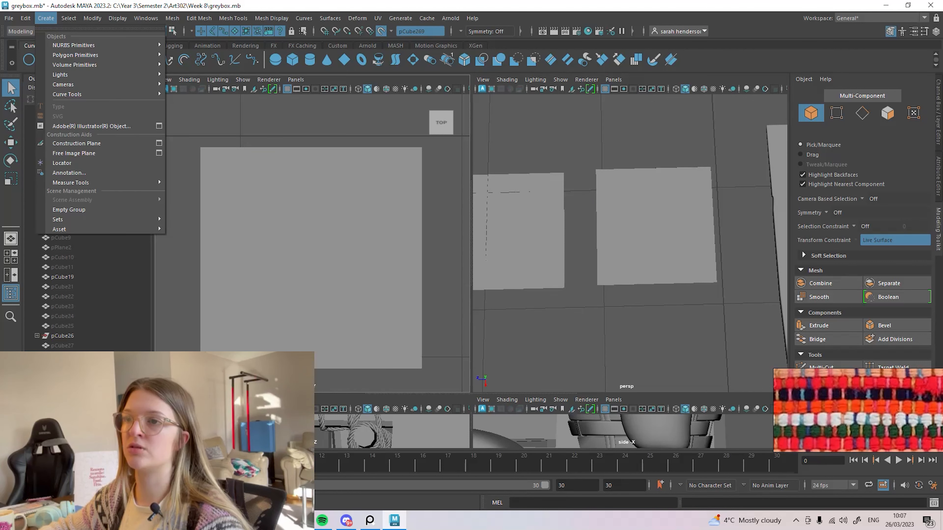
{"action": "mouse_move", "coordinate": [93, 94]}
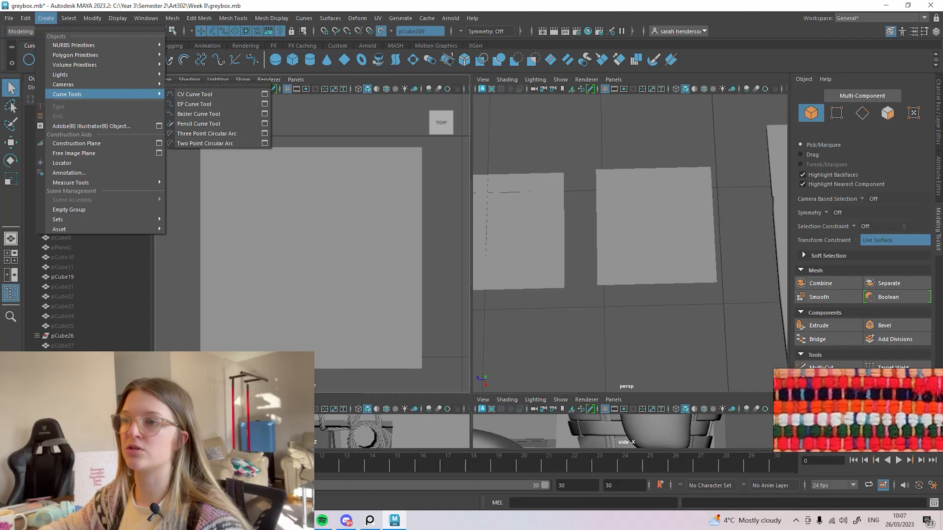
{"action": "left_click", "coordinate": [195, 94]}
{"action": "scroll", "coordinate": [186, 141], "scroll_direction": "up", "scroll_amount": 1}
{"action": "left_click", "coordinate": [186, 142]}
{"action": "left_click", "coordinate": [225, 142]}
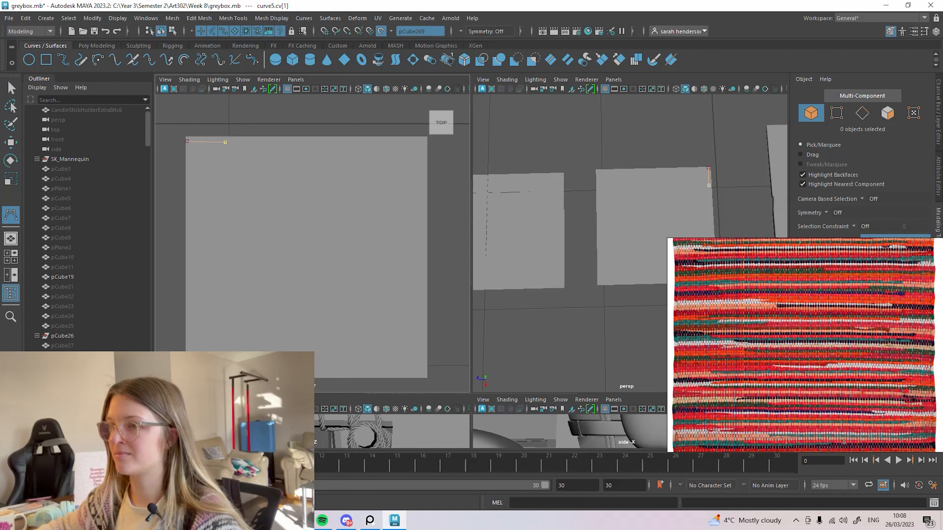
{"action": "left_click", "coordinate": [267, 141]}
{"action": "left_click", "coordinate": [300, 140]}
{"action": "left_click", "coordinate": [322, 144]}
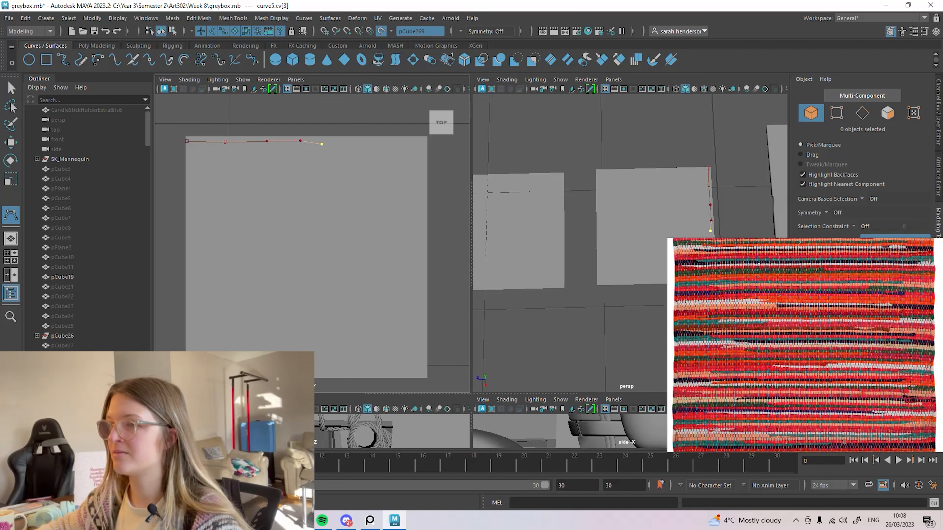
{"action": "left_click", "coordinate": [356, 142]}
{"action": "left_click", "coordinate": [375, 141]}
{"action": "left_click", "coordinate": [400, 138]}
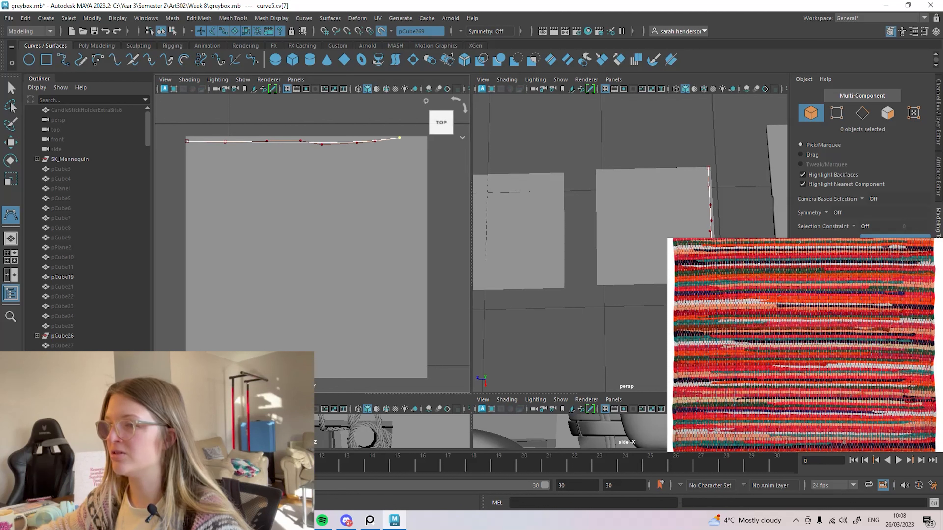
{"action": "left_click", "coordinate": [413, 138]}
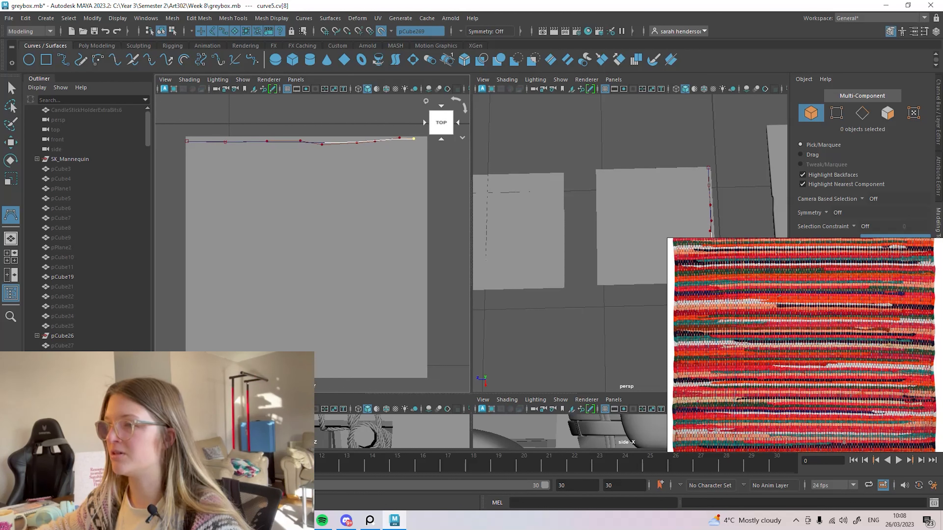
{"action": "left_click", "coordinate": [425, 142]}
Step: Turn off the live surface and slightly nudge two neighbouring control vertices near the end of the curve
{"action": "key", "text": "ctrl+z"}
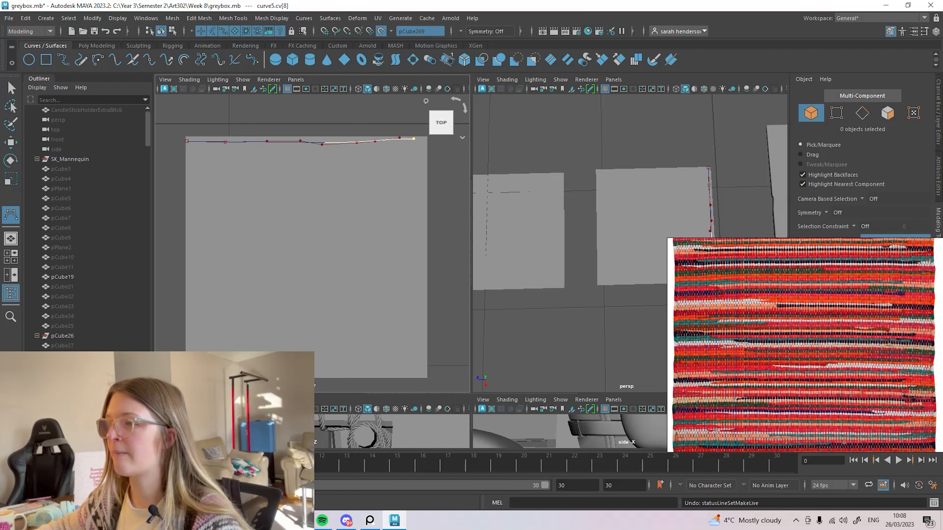
{"action": "middle_click_drag", "start_coordinate": [425, 142], "coordinate": [414, 157], "text": "alt"}
{"action": "left_click", "coordinate": [413, 154]}
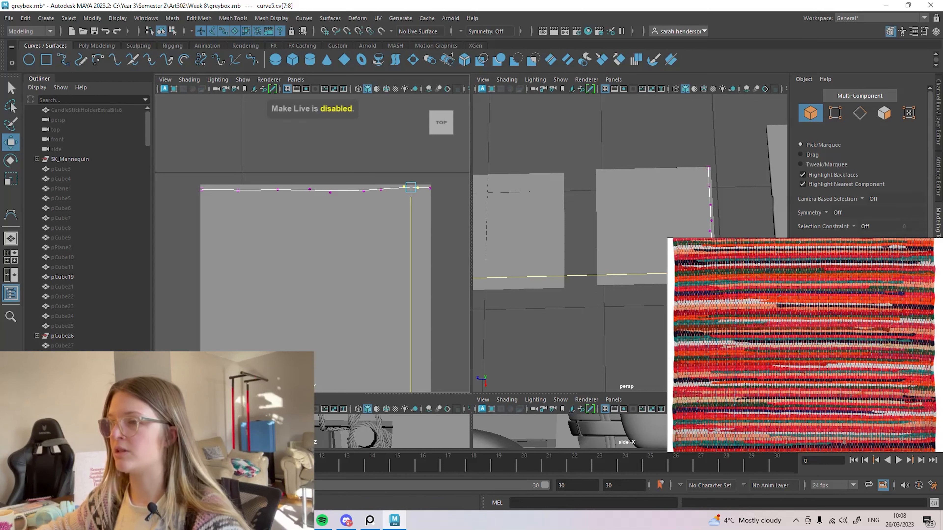
{"action": "left_click_drag", "start_coordinate": [411, 188], "coordinate": [411, 189]}
{"action": "left_click", "coordinate": [369, 31]}
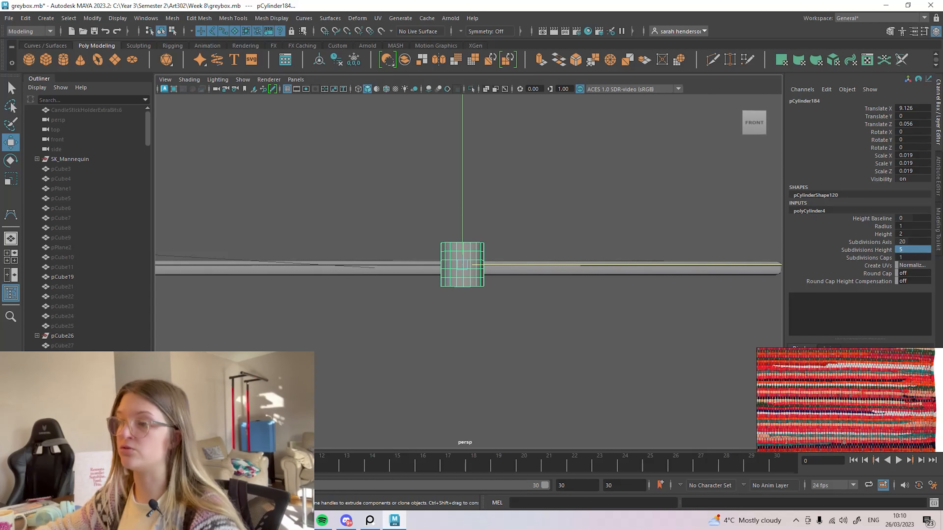
Step: Examine the small cylinder's faces and subdivisions from above and from the front
{"action": "right_click_drag", "start_coordinate": [467, 242], "coordinate": [466, 269]}
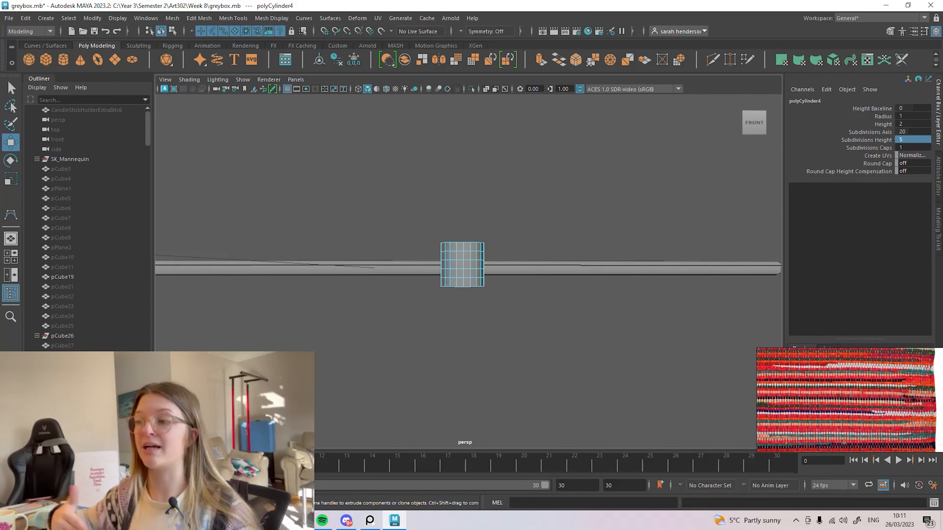
{"action": "left_click_drag", "start_coordinate": [469, 260], "coordinate": [469, 304], "text": "alt"}
{"action": "middle_click_drag", "start_coordinate": [446, 427], "coordinate": [405, 310], "text": "alt"}
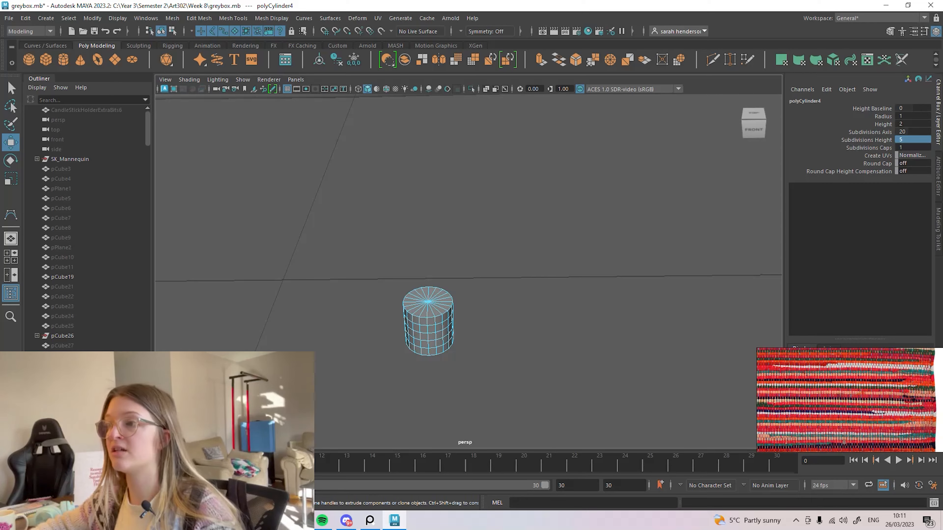
{"action": "left_click_drag", "start_coordinate": [429, 312], "coordinate": [429, 286], "text": "alt"}
{"action": "middle_click_drag", "start_coordinate": [429, 420], "coordinate": [429, 312], "text": "alt"}
{"action": "left_click_drag", "start_coordinate": [429, 334], "coordinate": [427, 316], "text": "alt"}
{"action": "middle_click_drag", "start_coordinate": [427, 334], "coordinate": [450, 259], "text": "alt"}
{"action": "scroll", "coordinate": [450, 259], "scroll_direction": "up", "scroll_amount": 5}
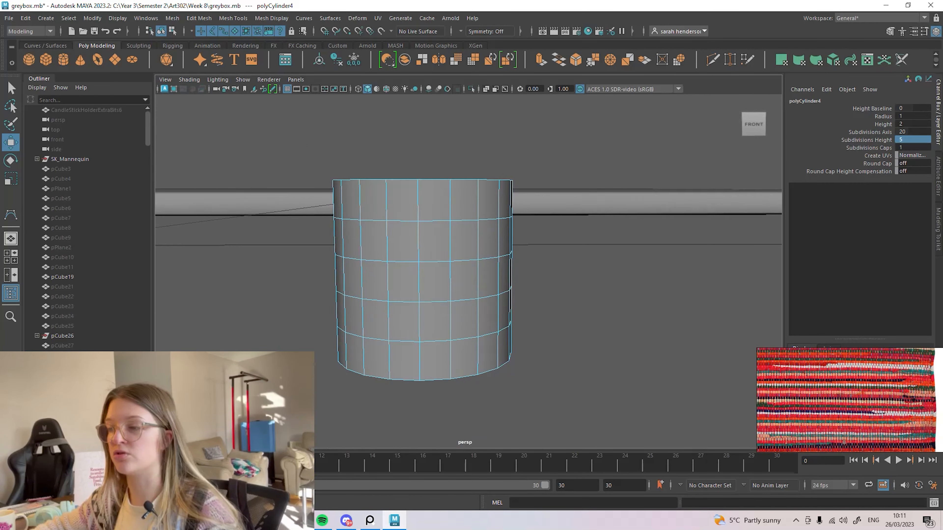
{"action": "scroll", "coordinate": [450, 259], "scroll_direction": "down", "scroll_amount": 7}
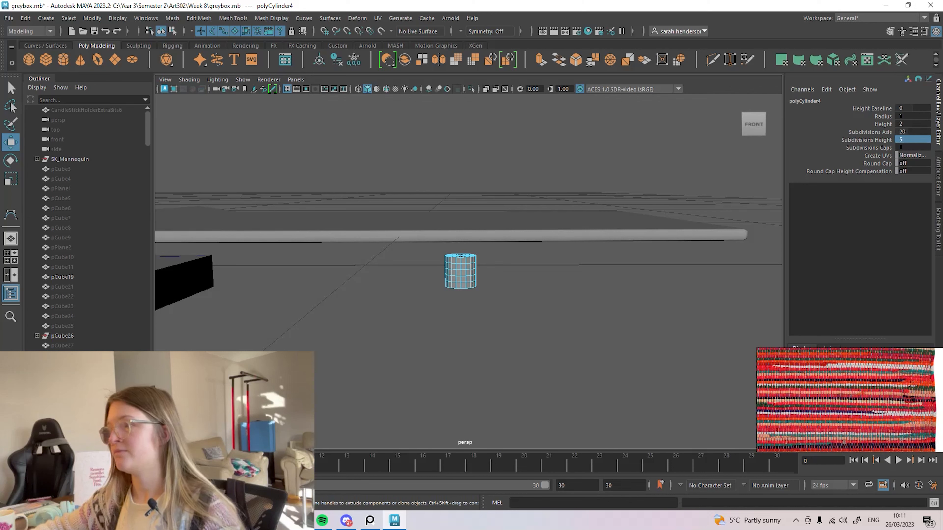
Step: Select all of the cylinder's faces, exclude the side wall from the selection and delete the cap faces
{"action": "left_click_drag", "start_coordinate": [469, 271], "coordinate": [464, 264], "text": "alt"}
{"action": "scroll", "coordinate": [453, 268], "scroll_direction": "up", "scroll_amount": 3}
{"action": "right_click_drag", "start_coordinate": [454, 242], "coordinate": [453, 271]}
{"action": "left_click_drag", "start_coordinate": [385, 227], "coordinate": [506, 353]}
{"action": "left_click_drag", "start_coordinate": [468, 283], "coordinate": [469, 274], "text": "alt"}
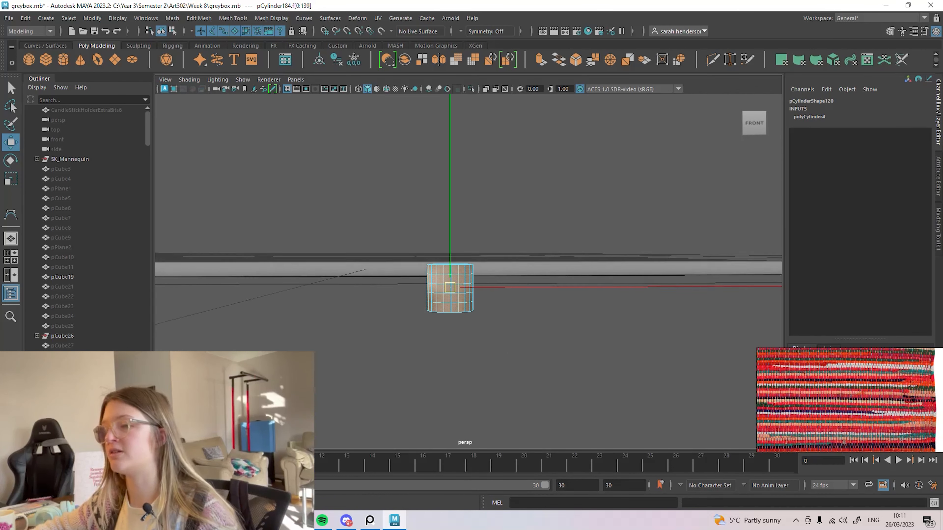
{"action": "scroll", "coordinate": [468, 274], "scroll_direction": "down", "scroll_amount": 3}
{"action": "middle_click_drag", "start_coordinate": [468, 274], "coordinate": [469, 238], "text": "alt"}
{"action": "scroll", "coordinate": [469, 238], "scroll_direction": "up", "scroll_amount": 6}
{"action": "middle_click_drag", "start_coordinate": [431, 161], "coordinate": [482, 291], "text": "alt"}
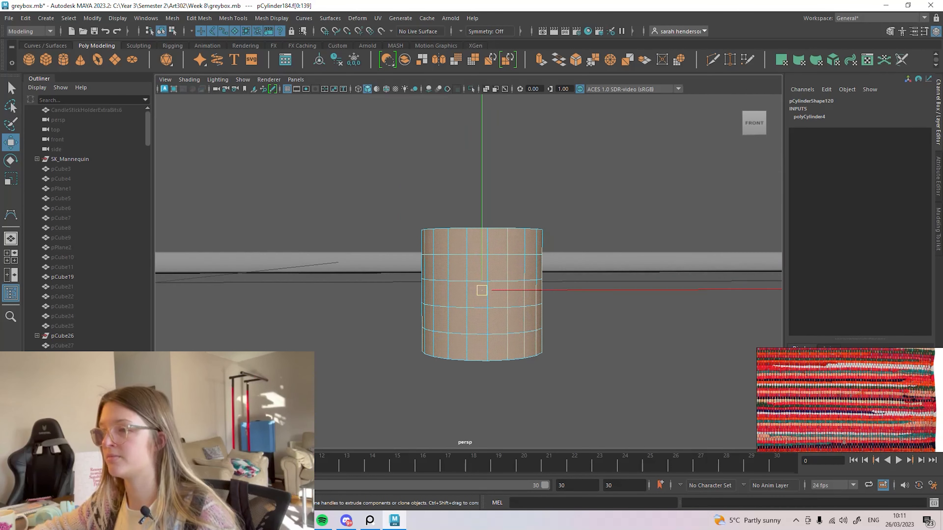
{"action": "left_click_drag", "start_coordinate": [397, 244], "coordinate": [584, 343]}
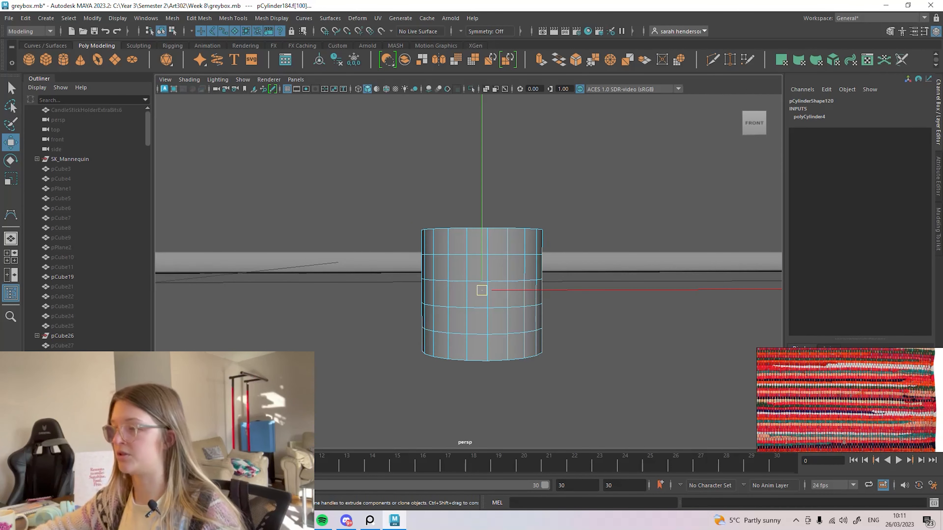
{"action": "key", "text": "Delete"}
Step: Delete the leftover triangular cap faces at the cylinder's base to make an open tube
{"action": "left_click_drag", "start_coordinate": [482, 223], "coordinate": [482, 260], "text": "alt"}
{"action": "middle_click_drag", "start_coordinate": [481, 148], "coordinate": [531, 427], "text": "alt"}
{"action": "left_click_drag", "start_coordinate": [531, 427], "coordinate": [482, 316], "text": "alt"}
{"action": "middle_click_drag", "start_coordinate": [481, 316], "coordinate": [482, 152], "text": "alt"}
{"action": "left_click_drag", "start_coordinate": [482, 152], "coordinate": [503, 212], "text": "alt"}
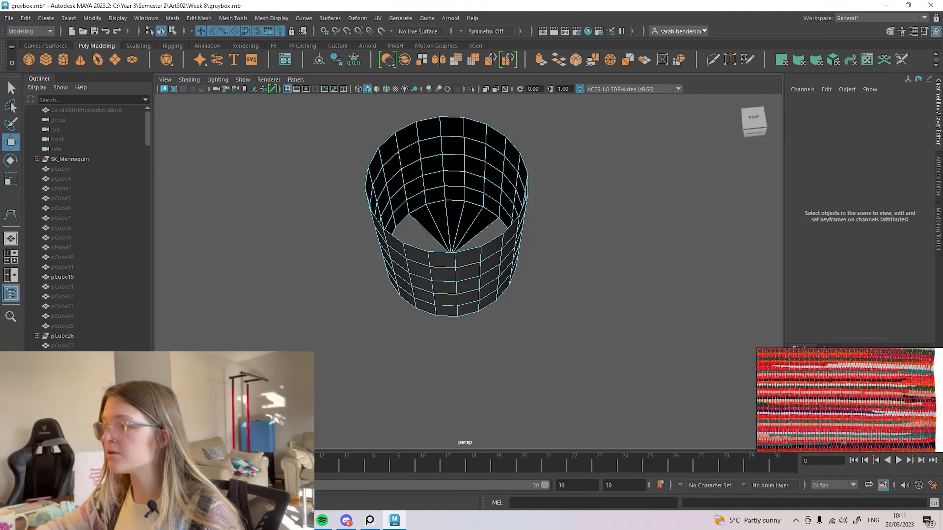
{"action": "middle_click_drag", "start_coordinate": [504, 212], "coordinate": [503, 262], "text": "alt"}
{"action": "left_click_drag", "start_coordinate": [415, 283], "coordinate": [469, 230]}
{"action": "key", "text": "Delete"}
{"action": "scroll", "coordinate": [468, 272], "scroll_direction": "down", "scroll_amount": 10}
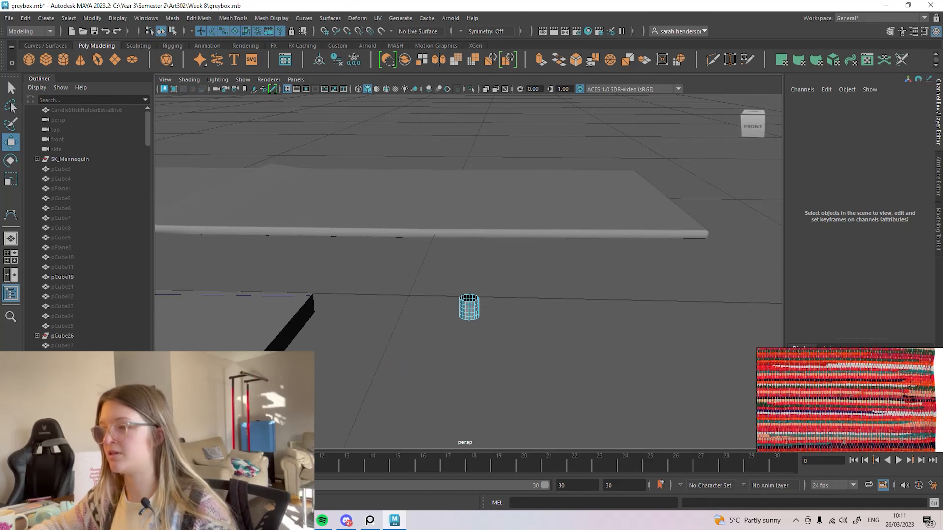
Step: Return the small open cylinder to object selection and turn on snapping to points
{"action": "left_click_drag", "start_coordinate": [437, 388], "coordinate": [437, 361], "text": "alt"}
{"action": "scroll", "coordinate": [437, 361], "scroll_direction": "up", "scroll_amount": 5}
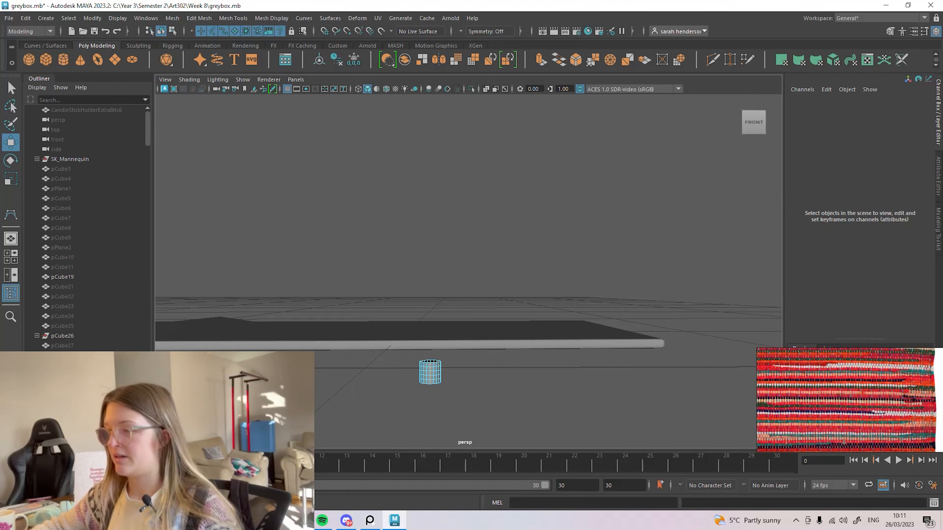
{"action": "middle_click_drag", "start_coordinate": [437, 361], "coordinate": [444, 340], "text": "alt"}
{"action": "right_click_drag", "start_coordinate": [437, 242], "coordinate": [488, 226]}
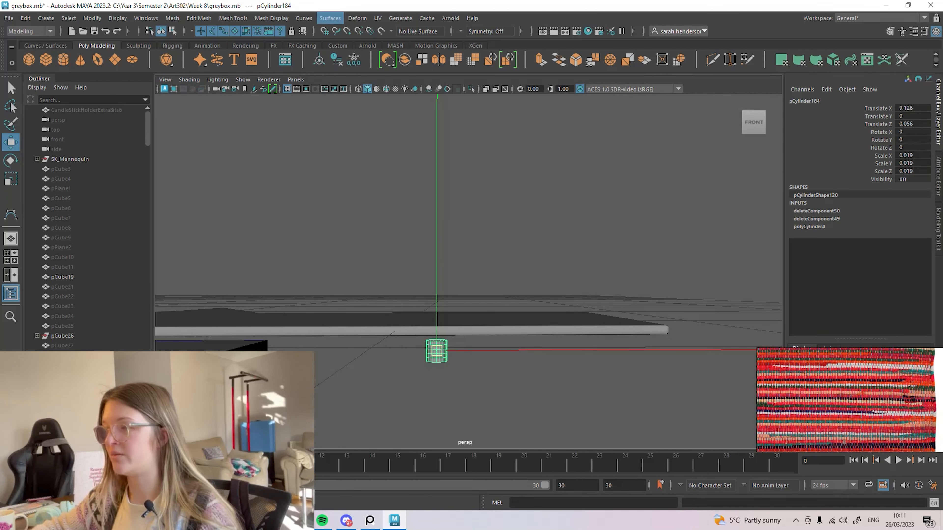
{"action": "left_click", "coordinate": [347, 31]}
Step: Move the open cylinder's pivot to its base edge so that it can be snapped end to end
{"action": "key", "text": "e"}
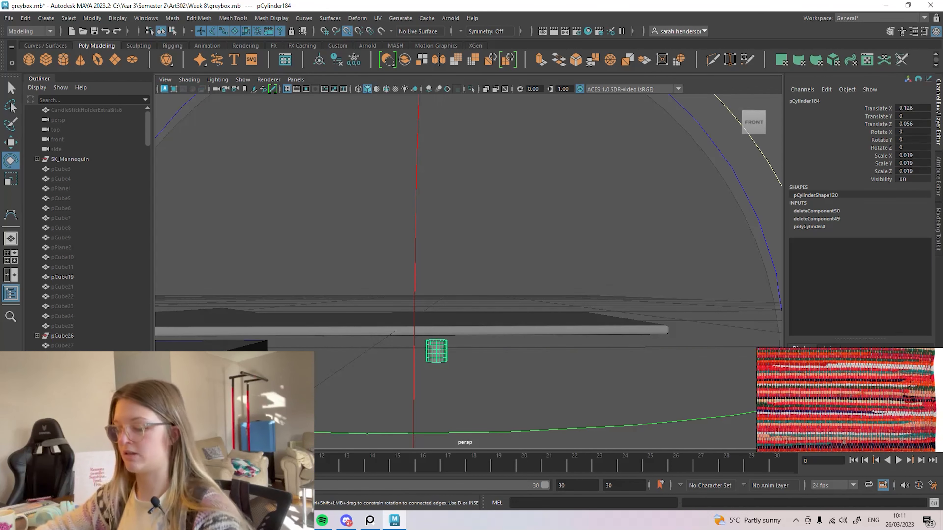
{"action": "key", "text": "w"}
{"action": "scroll", "coordinate": [468, 271], "scroll_direction": "down", "scroll_amount": 2}
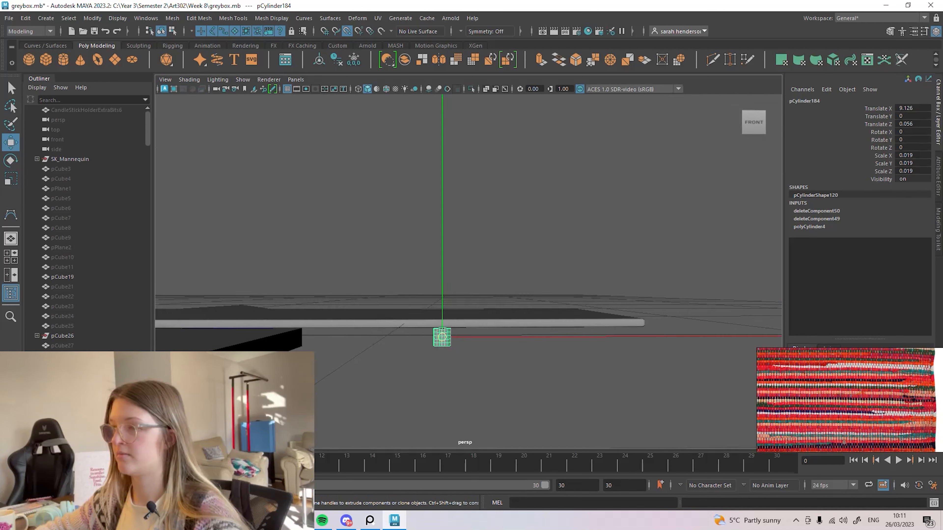
{"action": "middle_click_drag", "start_coordinate": [468, 271], "coordinate": [475, 334], "text": "alt"}
{"action": "left_click_drag", "start_coordinate": [475, 334], "coordinate": [476, 308], "text": "alt"}
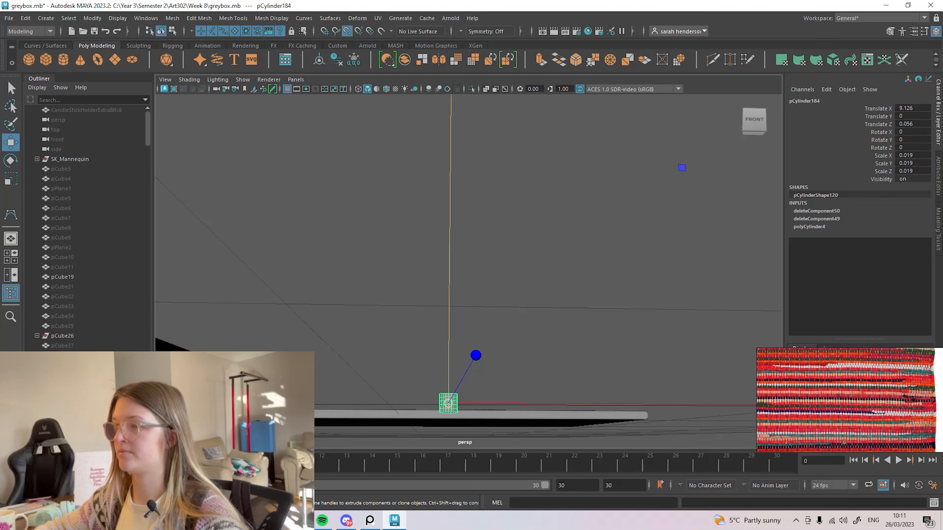
{"action": "key", "text": "e"}
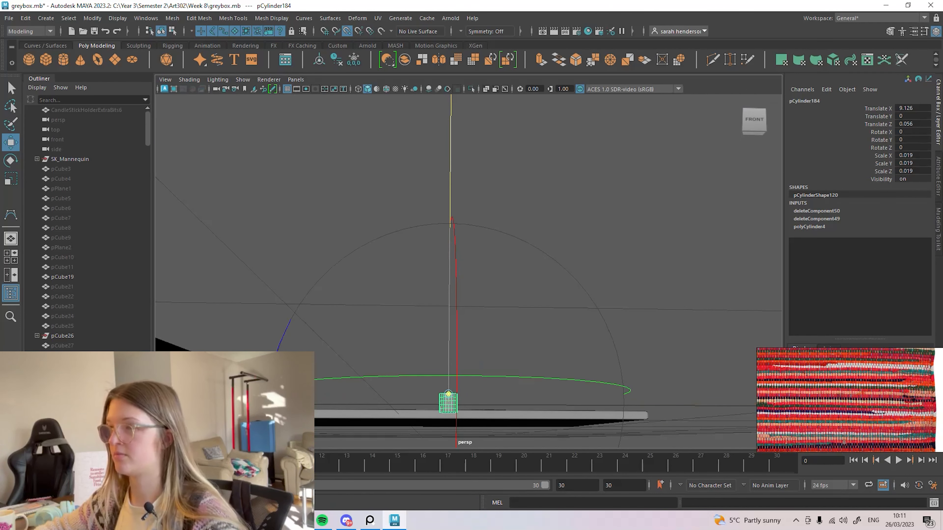
{"action": "key", "text": "d"}
{"action": "left_click_drag", "start_coordinate": [469, 271], "coordinate": [469, 297], "text": "alt"}
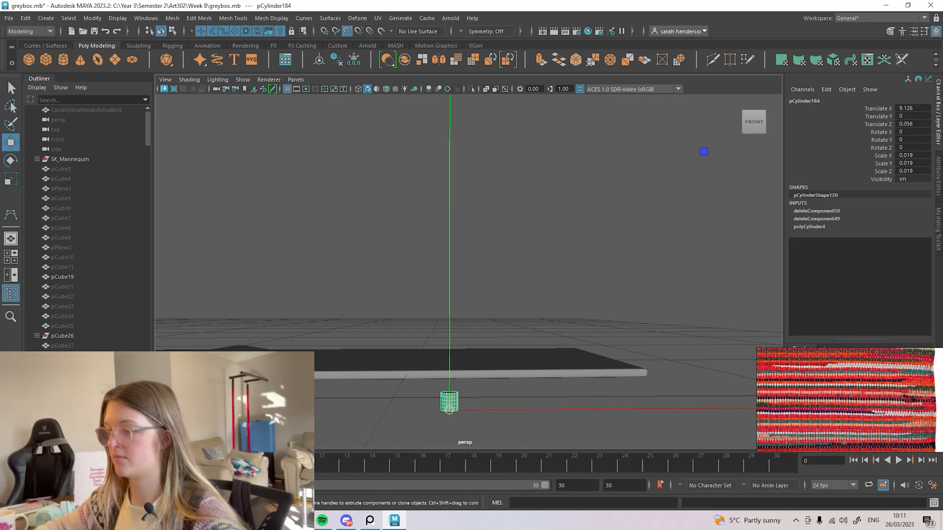
{"action": "middle_click_drag", "start_coordinate": [469, 297], "coordinate": [475, 234], "text": "alt"}
{"action": "scroll", "coordinate": [468, 271], "scroll_direction": "up", "scroll_amount": 2}
{"action": "scroll", "coordinate": [469, 271], "scroll_direction": "up", "scroll_amount": 1}
{"action": "middle_click_drag", "start_coordinate": [469, 271], "coordinate": [468, 227], "text": "alt"}
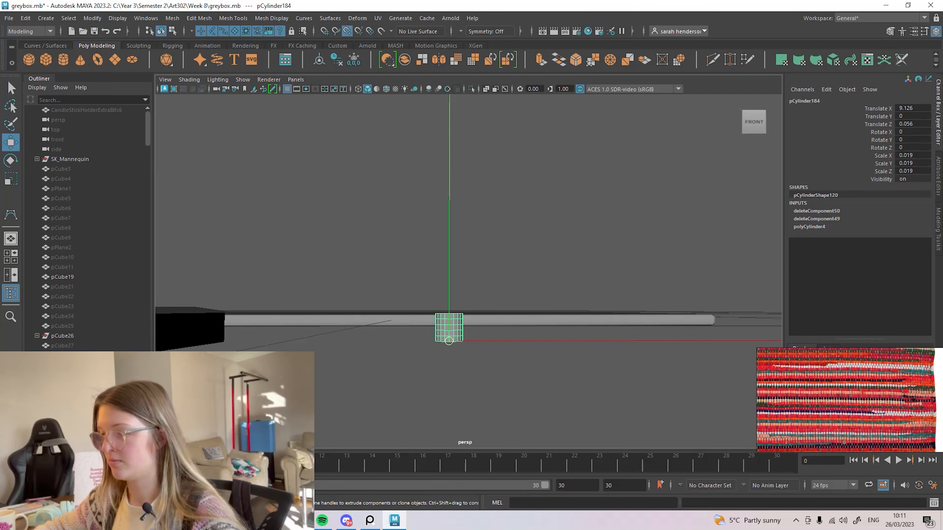
Step: Duplicate the open cylinder six times, snapping each copy end to end upward into a column
{"action": "key", "text": "ctrl+d"}
{"action": "left_click_drag", "start_coordinate": [449, 341], "coordinate": [449, 177]}
{"action": "key", "text": "ctrl+d"}
{"action": "key", "text": "ctrl+d"}
{"action": "key", "text": "ctrl+d"}
{"action": "key", "text": "ctrl+d"}
{"action": "key", "text": "ctrl+d"}
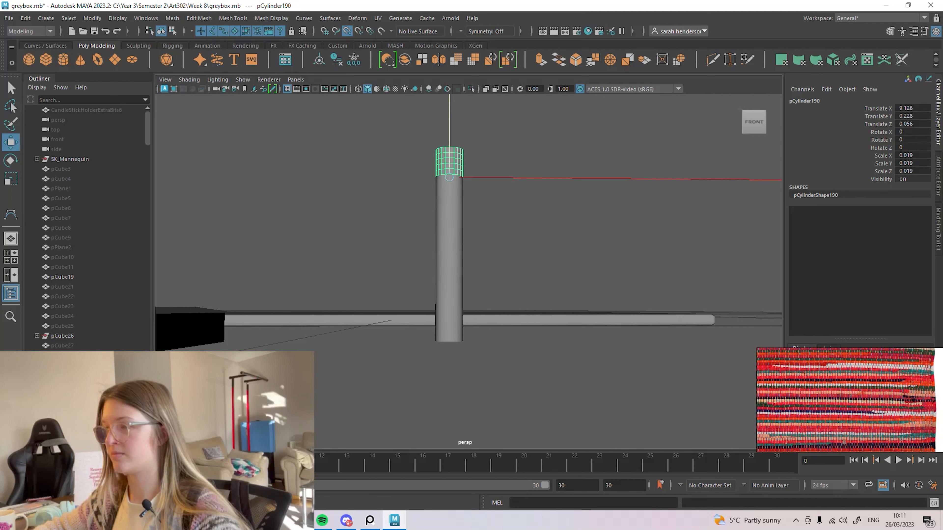
{"action": "left_click", "coordinate": [449, 327]}
{"action": "left_click_drag", "start_coordinate": [449, 342], "coordinate": [449, 296]}
{"action": "key", "text": "ctrl+d"}
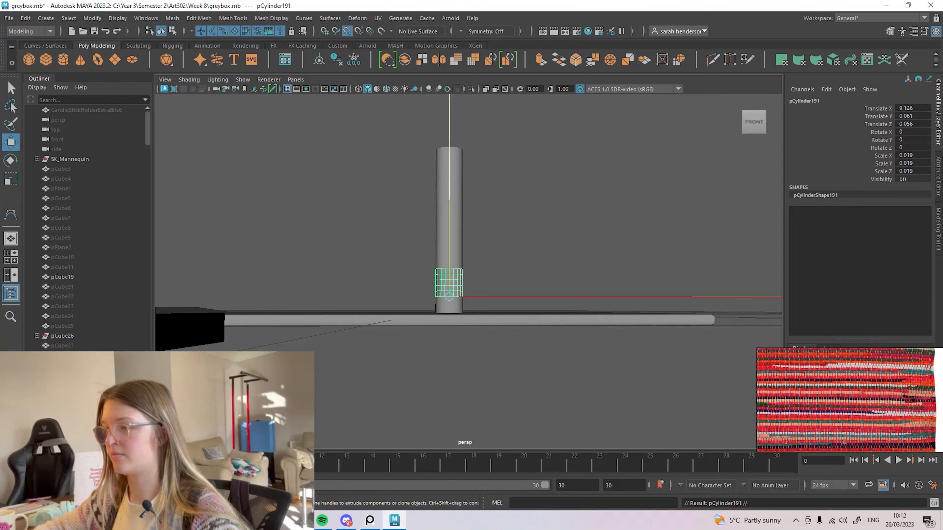
{"action": "key", "text": "ctrl+z"}
{"action": "key", "text": "ctrl+z"}
{"action": "key", "text": "ctrl+z"}
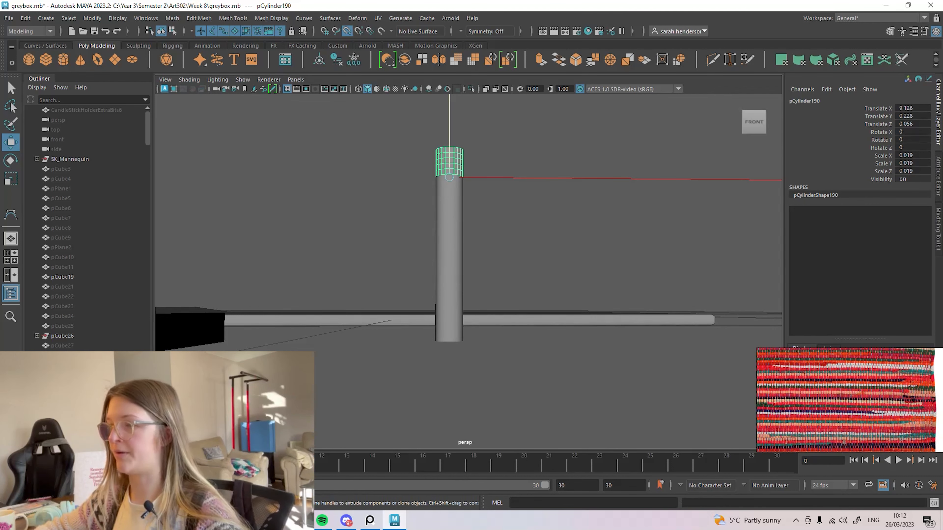
Step: Select all seven stacked cylinder segments and combine them into one mesh
{"action": "left_click", "coordinate": [449, 327], "text": "shift"}
{"action": "left_click", "coordinate": [448, 190], "text": "shift"}
{"action": "left_click", "coordinate": [449, 218], "text": "shift"}
{"action": "left_click", "coordinate": [449, 246], "text": "shift"}
{"action": "left_click", "coordinate": [449, 274], "text": "shift"}
{"action": "left_click", "coordinate": [449, 299], "text": "shift"}
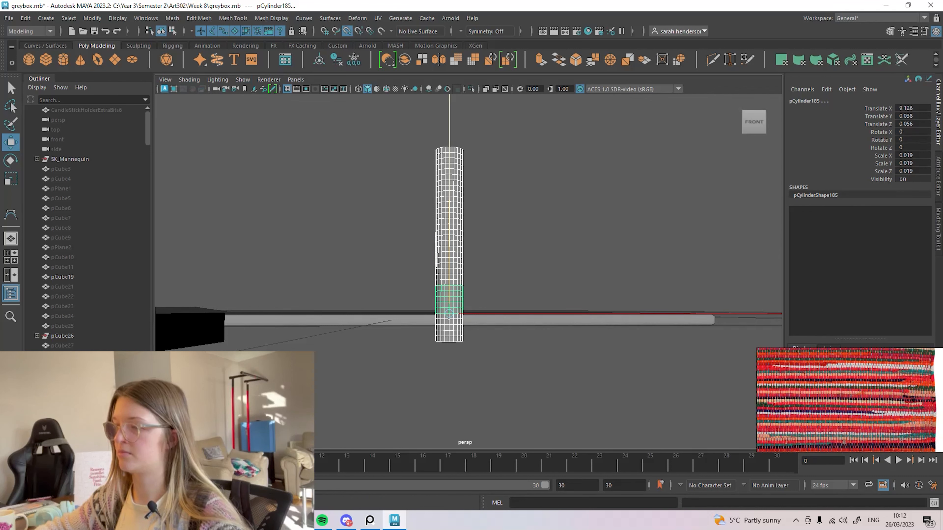
{"action": "left_click", "coordinate": [199, 18]}
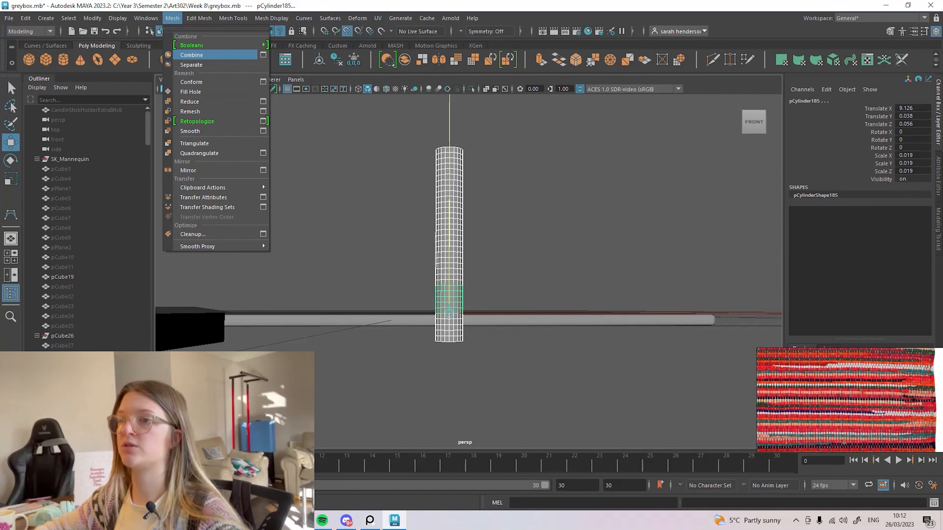
{"action": "left_click", "coordinate": [192, 55]}
Step: Merge the combined column's vertices and duplicate the column to extend it from its base pivot
{"action": "left_click", "coordinate": [199, 18]}
{"action": "mouse_move", "coordinate": [172, 17]}
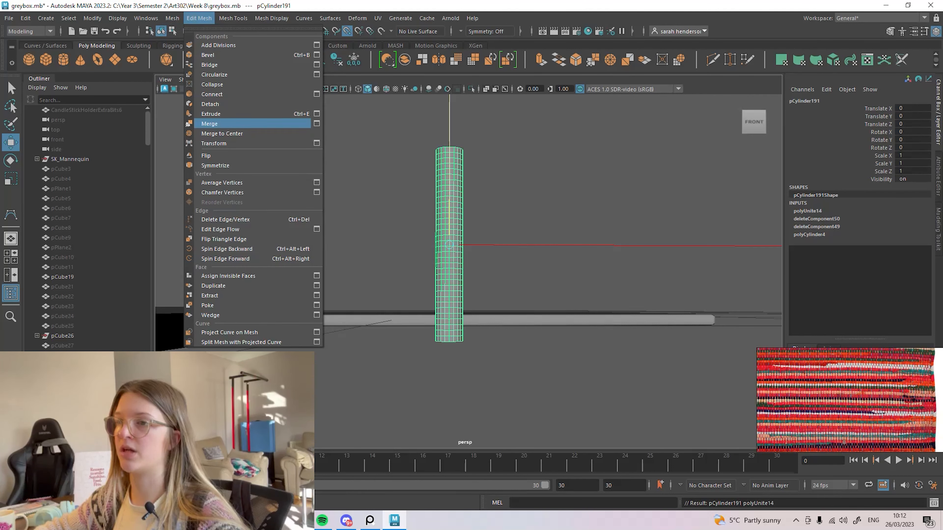
{"action": "left_click", "coordinate": [216, 123]}
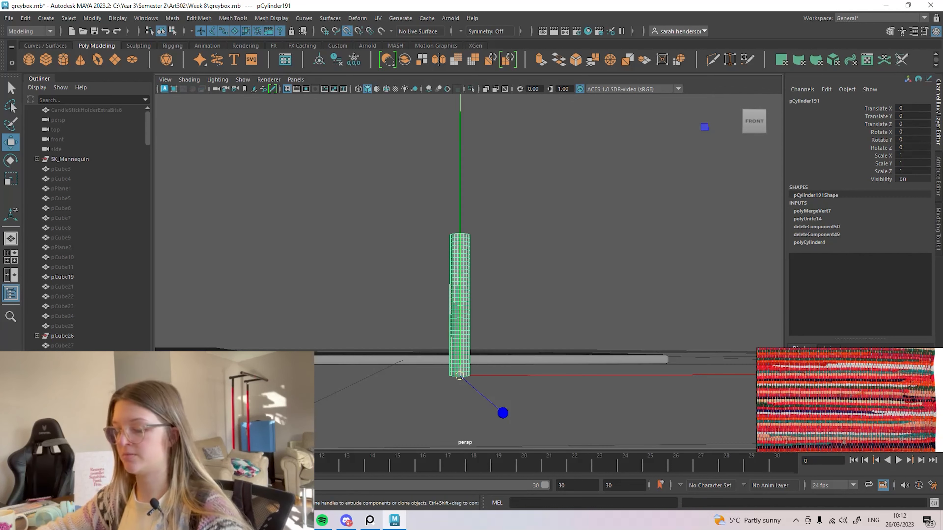
{"action": "key", "text": "ctrl+d"}
{"action": "left_click_drag", "start_coordinate": [459, 268], "coordinate": [468, 308]}
{"action": "scroll", "coordinate": [469, 271], "scroll_direction": "down", "scroll_amount": 4}
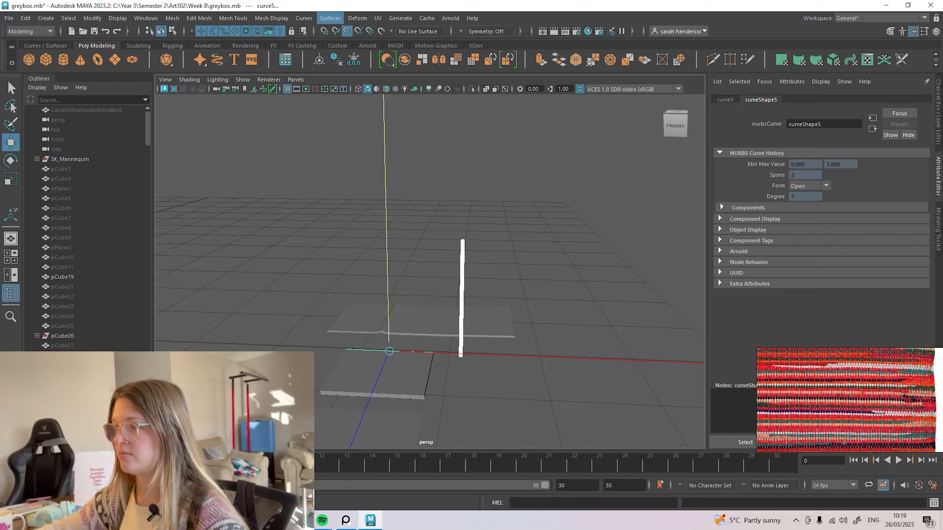
Step: Apply a Curve Warp deformer that lays the long cylinder along the curve at the slab's back edge
{"action": "left_click", "coordinate": [357, 18]}
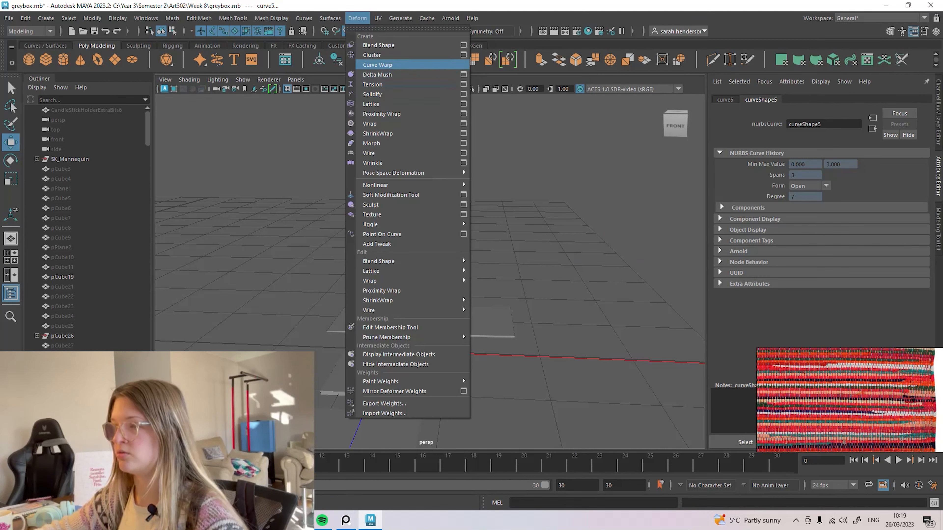
{"action": "left_click", "coordinate": [377, 65]}
{"action": "middle_click_drag", "start_coordinate": [430, 283], "coordinate": [447, 258], "text": "alt"}
{"action": "left_click_drag", "start_coordinate": [430, 253], "coordinate": [423, 294], "text": "alt"}
{"action": "scroll", "coordinate": [423, 260], "scroll_direction": "up", "scroll_amount": 3}
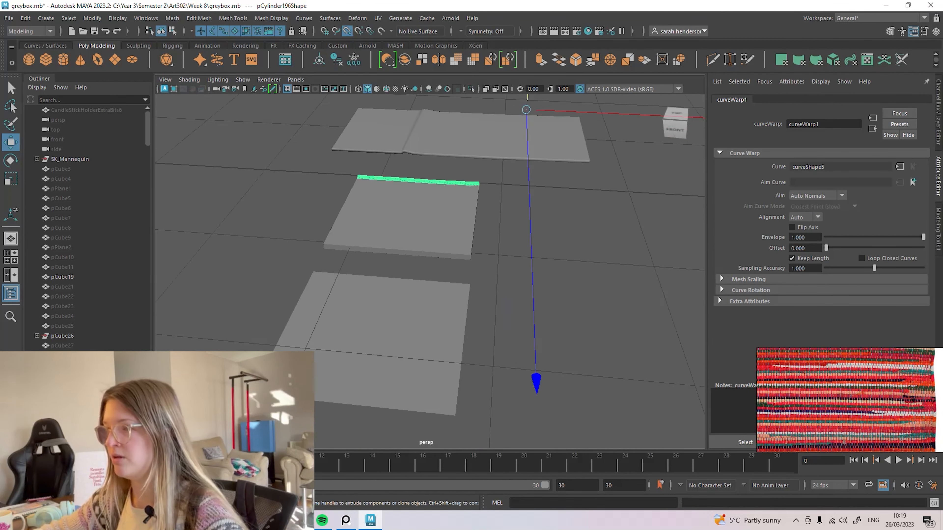
{"action": "scroll", "coordinate": [448, 201], "scroll_direction": "up", "scroll_amount": 2}
{"action": "middle_click_drag", "start_coordinate": [448, 201], "coordinate": [424, 172], "text": "alt"}
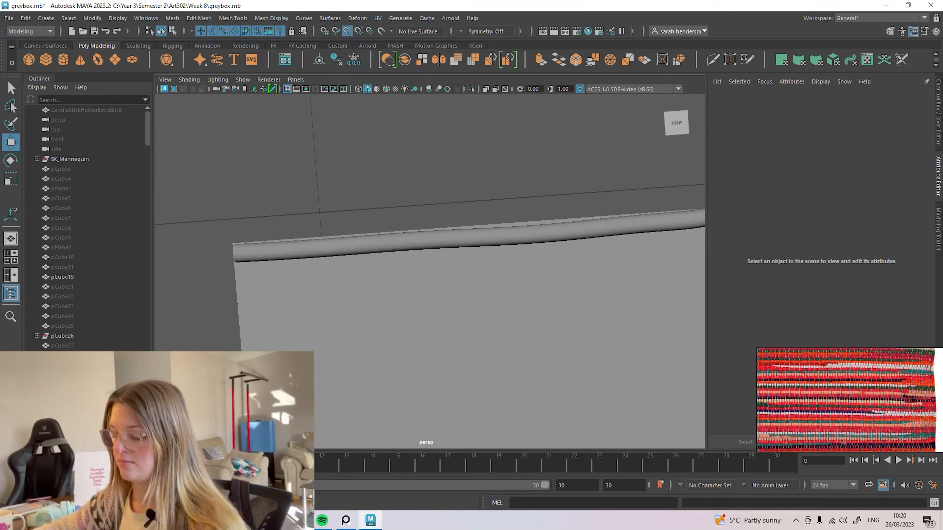
{"action": "mouse_move", "coordinate": [431, 260]}
{"action": "left_mouse_down", "text": "alt"}
{"action": "mouse_move", "coordinate": [404, 260]}
{"action": "mouse_move", "coordinate": [427, 259]}
{"action": "left_mouse_up", "text": "alt"}
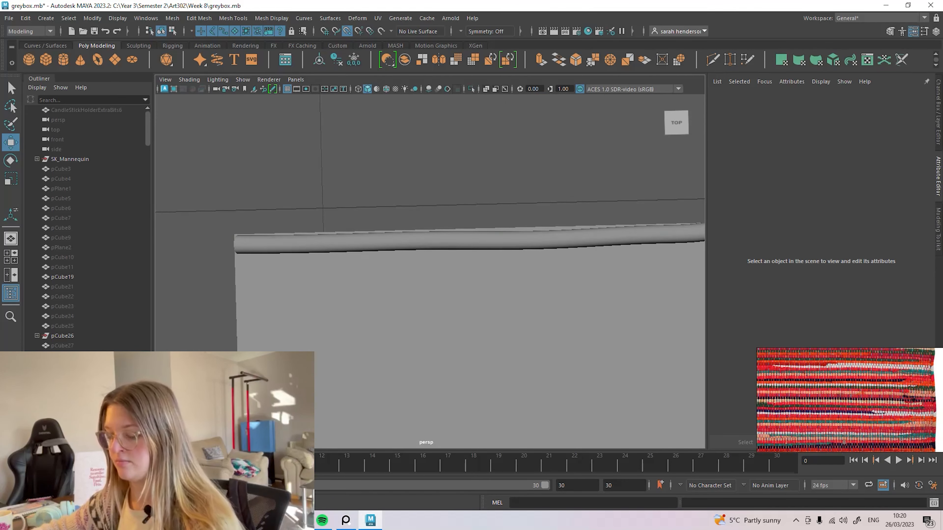
Step: Select the curve-warped cylinder strip and duplicate it
{"action": "left_click", "coordinate": [289, 242]}
{"action": "right_click", "coordinate": [289, 242]}
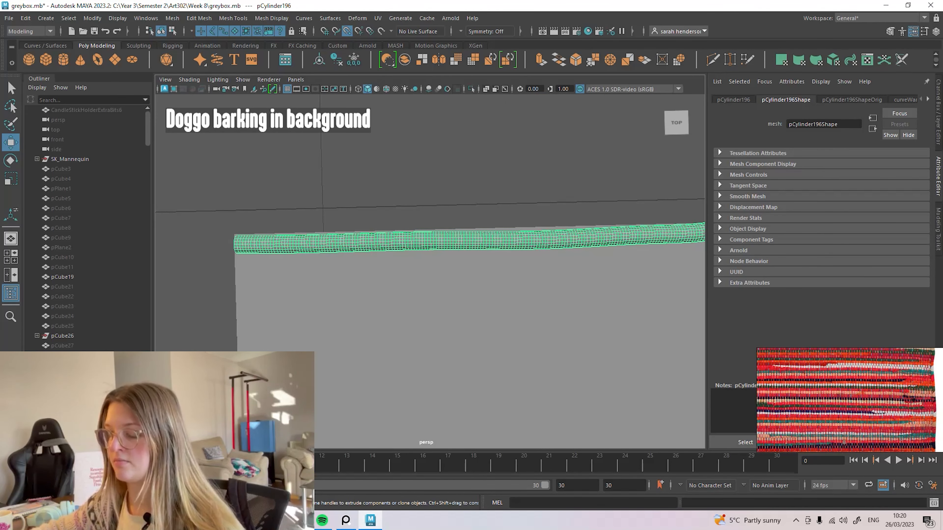
{"action": "key", "text": "ctrl+d"}
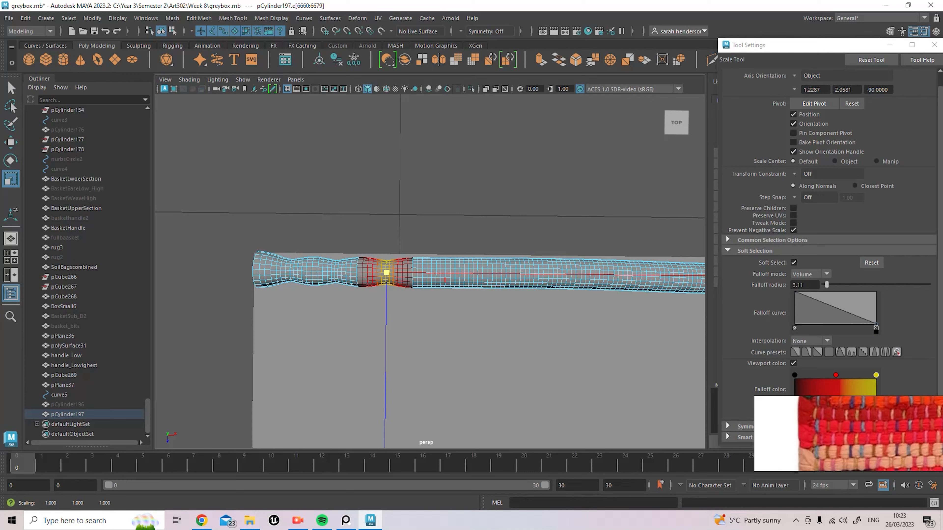
Step: Scale evenly spaced edge loops inward along the middle of the duplicated strip, using soft selection with a 3.11 falloff radius
{"action": "double_click", "coordinate": [489, 270]}
{"action": "left_click_drag", "start_coordinate": [489, 270], "coordinate": [473, 270]}
{"action": "double_click", "coordinate": [542, 274]}
{"action": "mouse_move", "coordinate": [542, 274]}
{"action": "left_mouse_down"}
{"action": "mouse_move", "coordinate": [557, 274]}
{"action": "mouse_move", "coordinate": [527, 274]}
{"action": "left_mouse_up"}
{"action": "middle_click_drag", "start_coordinate": [539, 271], "coordinate": [330, 289], "text": "alt"}
{"action": "double_click", "coordinate": [404, 291]}
{"action": "left_click_drag", "start_coordinate": [404, 292], "coordinate": [374, 290]}
{"action": "key", "text": "ctrl+z"}
{"action": "double_click", "coordinate": [390, 291]}
{"action": "double_click", "coordinate": [440, 293]}
{"action": "left_click_drag", "start_coordinate": [440, 293], "coordinate": [425, 292]}
{"action": "double_click", "coordinate": [486, 293]}
{"action": "left_click_drag", "start_coordinate": [486, 293], "coordinate": [472, 294]}
{"action": "key", "text": "q"}
Step: Continue pinching the strip's edge loops at regular intervals up to its far end with soft-selected scaling
{"action": "middle_click_drag", "start_coordinate": [540, 287], "coordinate": [483, 325], "text": "alt"}
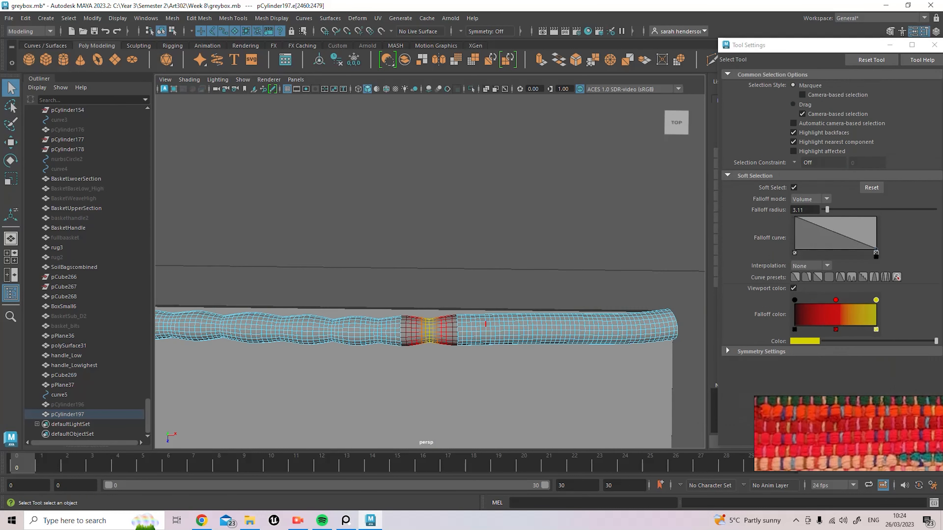
{"action": "double_click", "coordinate": [489, 326]}
{"action": "key", "text": "r"}
{"action": "left_click_drag", "start_coordinate": [489, 329], "coordinate": [474, 329]}
{"action": "left_click", "coordinate": [549, 321]}
{"action": "double_click", "coordinate": [539, 328]}
{"action": "left_click_drag", "start_coordinate": [538, 328], "coordinate": [523, 329]}
{"action": "double_click", "coordinate": [581, 328]}
{"action": "scroll", "coordinate": [581, 328], "scroll_direction": "down", "scroll_amount": 3}
{"action": "middle_click_drag", "start_coordinate": [531, 310], "coordinate": [475, 340], "text": "alt"}
{"action": "left_click_drag", "start_coordinate": [475, 340], "coordinate": [496, 341]}
{"action": "double_click", "coordinate": [510, 341]}
{"action": "key", "text": "q"}
{"action": "scroll", "coordinate": [456, 245], "scroll_direction": "down", "scroll_amount": 3}
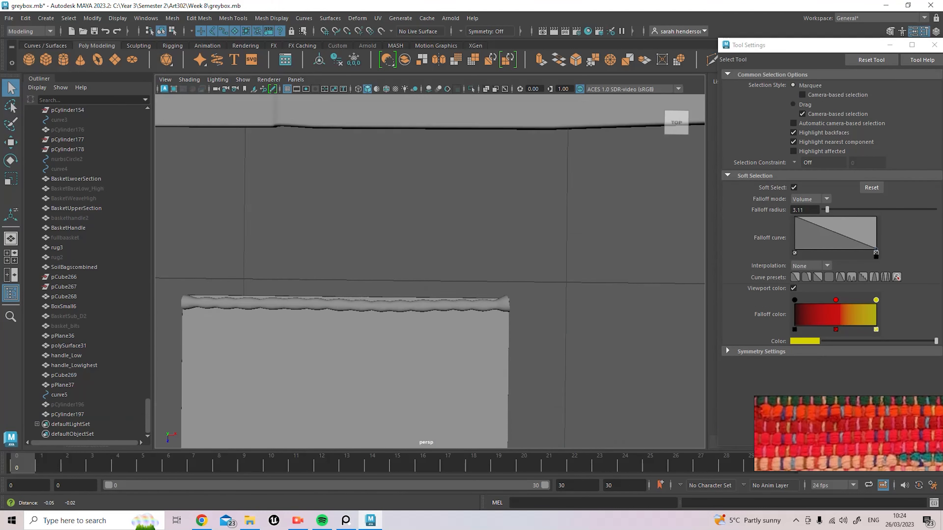
{"action": "middle_click_drag", "start_coordinate": [430, 271], "coordinate": [490, 234], "text": "alt"}
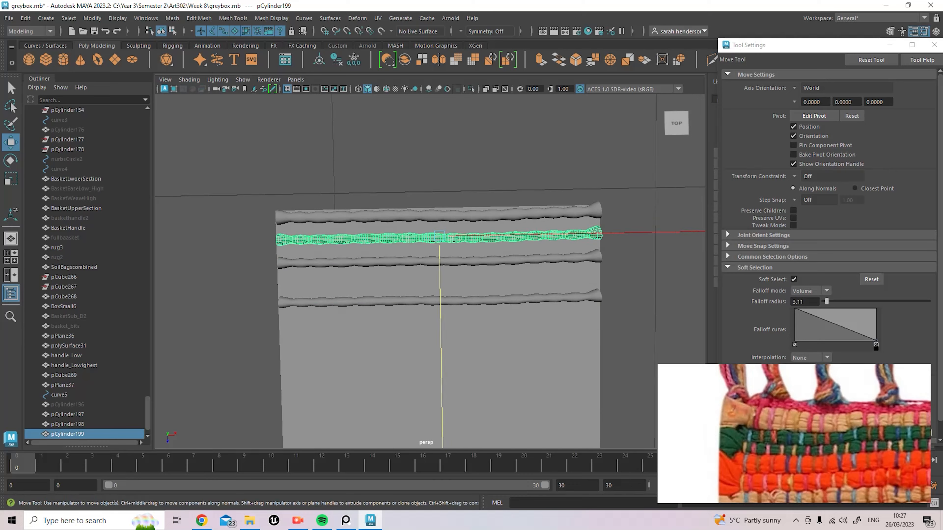
Step: Duplicate the lumpy strips in growing groups and space the copies in parallel rows down to the slab's front edge
{"action": "scroll", "coordinate": [437, 313], "scroll_direction": "down", "scroll_amount": 1}
{"action": "key", "text": "ctrl+d"}
{"action": "left_click_drag", "start_coordinate": [437, 312], "coordinate": [438, 373]}
{"action": "left_click_drag", "start_coordinate": [260, 152], "coordinate": [609, 275]}
{"action": "key", "text": "ctrl+d"}
{"action": "left_click_drag", "start_coordinate": [438, 316], "coordinate": [438, 430]}
{"action": "left_click_drag", "start_coordinate": [260, 271], "coordinate": [609, 326]}
{"action": "middle_click_drag", "start_coordinate": [438, 312], "coordinate": [432, 283], "text": "alt"}
{"action": "key", "text": "ctrl+d"}
{"action": "left_click_drag", "start_coordinate": [433, 316], "coordinate": [433, 426]}
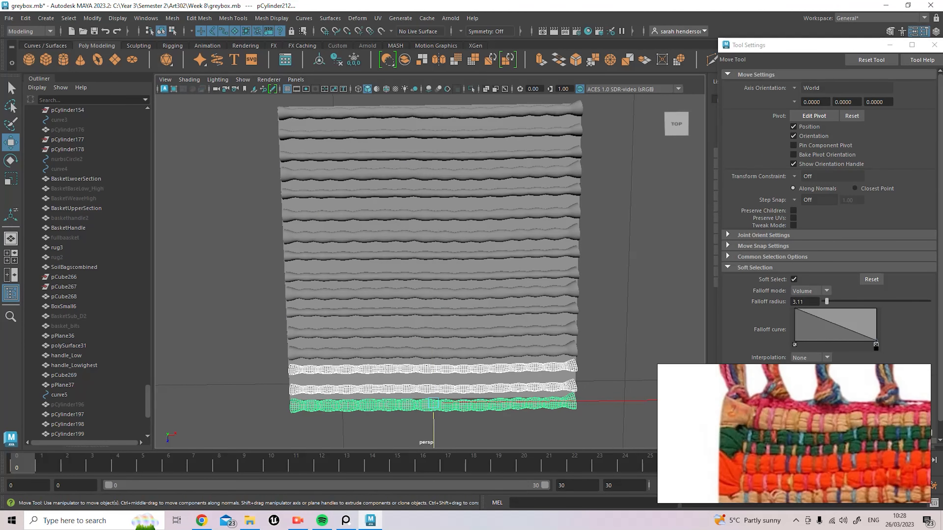
Step: Add the remaining strip rows to the selection and nudge the rows slightly back along the slab
{"action": "left_click_drag", "start_coordinate": [260, 102], "coordinate": [609, 242], "text": "shift"}
{"action": "left_click_drag", "start_coordinate": [260, 251], "coordinate": [609, 355], "text": "shift"}
{"action": "left_click_drag", "start_coordinate": [433, 371], "coordinate": [433, 364]}
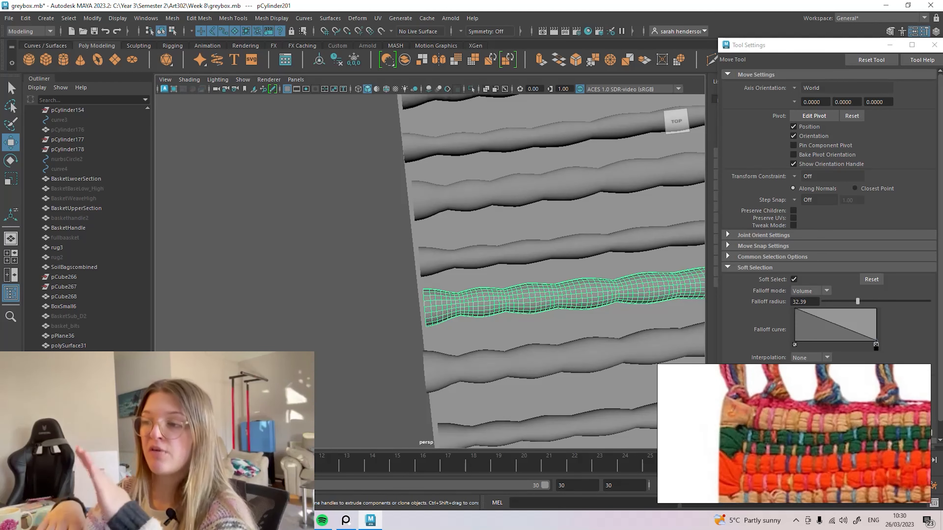
Step: Shift the left ends of several strips by small varying amounts, moving an end edge of each with a 32.39 soft-selection radius
{"action": "right_click_drag", "start_coordinate": [439, 256], "coordinate": [438, 227]}
{"action": "left_click_drag", "start_coordinate": [449, 260], "coordinate": [438, 264], "text": "alt"}
{"action": "left_click", "coordinate": [434, 314]}
{"action": "left_click_drag", "start_coordinate": [435, 314], "coordinate": [432, 314]}
{"action": "right_click_drag", "start_coordinate": [430, 269], "coordinate": [429, 219]}
{"action": "left_click", "coordinate": [430, 269]}
{"action": "left_click_drag", "start_coordinate": [430, 269], "coordinate": [425, 269]}
{"action": "right_click_drag", "start_coordinate": [427, 203], "coordinate": [428, 178]}
{"action": "left_click", "coordinate": [423, 203]}
{"action": "left_click_drag", "start_coordinate": [424, 204], "coordinate": [419, 204]}
{"action": "middle_click_drag", "start_coordinate": [421, 208], "coordinate": [414, 373], "text": "alt"}
{"action": "right_click_drag", "start_coordinate": [418, 256], "coordinate": [418, 231]}
{"action": "left_click", "coordinate": [411, 257]}
{"action": "left_click_drag", "start_coordinate": [411, 256], "coordinate": [461, 208]}
Step: Stretch the left ends of the next rows slightly outward past the slab's side, moving one soft-selected end edge per strip
{"action": "left_click", "coordinate": [446, 252]}
{"action": "right_click_drag", "start_coordinate": [445, 253], "coordinate": [445, 227]}
{"action": "left_click", "coordinate": [445, 246]}
{"action": "left_click_drag", "start_coordinate": [445, 246], "coordinate": [441, 248]}
{"action": "middle_click_drag", "start_coordinate": [440, 248], "coordinate": [260, 100], "text": "alt"}
{"action": "right_click_drag", "start_coordinate": [448, 291], "coordinate": [448, 265]}
{"action": "left_click", "coordinate": [447, 288]}
{"action": "left_click_drag", "start_coordinate": [447, 287], "coordinate": [433, 295]}
{"action": "middle_click_drag", "start_coordinate": [432, 295], "coordinate": [372, 267], "text": "alt"}
{"action": "right_click_drag", "start_coordinate": [441, 317], "coordinate": [441, 292]}
{"action": "left_click", "coordinate": [441, 321]}
{"action": "left_click_drag", "start_coordinate": [442, 321], "coordinate": [423, 330]}
{"action": "middle_click_drag", "start_coordinate": [423, 330], "coordinate": [364, 257], "text": "alt"}
{"action": "right_click_drag", "start_coordinate": [412, 312], "coordinate": [413, 286]}
{"action": "left_click", "coordinate": [411, 310]}
{"action": "left_click_drag", "start_coordinate": [411, 310], "coordinate": [400, 315]}
Step: Pull the left ends of the last rows, down to the slab's front corner, slightly outward with soft selection
{"action": "middle_click_drag", "start_coordinate": [427, 335], "coordinate": [371, 260], "text": "alt"}
{"action": "scroll", "coordinate": [409, 312], "scroll_direction": "down", "scroll_amount": 3}
{"action": "right_click_drag", "start_coordinate": [378, 312], "coordinate": [379, 287]}
{"action": "left_click", "coordinate": [375, 308]}
{"action": "left_click_drag", "start_coordinate": [375, 308], "coordinate": [362, 315]}
{"action": "right_click_drag", "start_coordinate": [419, 367], "coordinate": [420, 342]}
{"action": "left_click", "coordinate": [418, 365]}
{"action": "left_click_drag", "start_coordinate": [418, 366], "coordinate": [408, 371]}
{"action": "middle_click_drag", "start_coordinate": [457, 409], "coordinate": [424, 334], "text": "alt"}
{"action": "left_click", "coordinate": [438, 334]}
{"action": "right_click_drag", "start_coordinate": [438, 330], "coordinate": [439, 297]}
{"action": "left_click", "coordinate": [431, 337]}
{"action": "left_click_drag", "start_coordinate": [431, 336], "coordinate": [423, 341]}
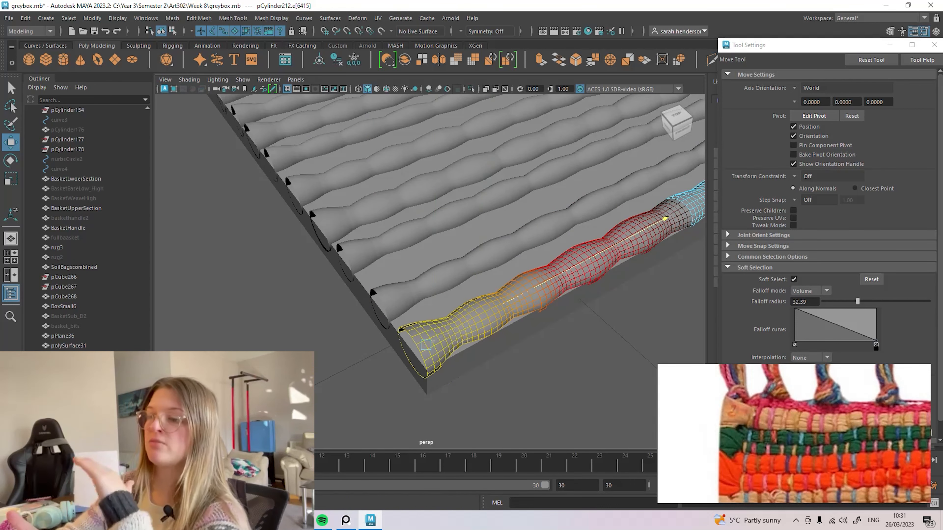
Step: Move the end edge of a strip on the slab's opposite side with soft selection
{"action": "scroll", "coordinate": [431, 271], "scroll_direction": "down", "scroll_amount": 4}
{"action": "middle_click_drag", "start_coordinate": [483, 260], "coordinate": [334, 408], "text": "alt"}
{"action": "left_click_drag", "start_coordinate": [483, 290], "coordinate": [334, 282], "text": "alt"}
{"action": "scroll", "coordinate": [408, 297], "scroll_direction": "up", "scroll_amount": 3}
{"action": "left_click", "coordinate": [341, 376]}
{"action": "right_click_drag", "start_coordinate": [344, 242], "coordinate": [344, 216]}
{"action": "left_click_drag", "start_coordinate": [409, 260], "coordinate": [482, 267], "text": "alt"}
{"action": "left_click", "coordinate": [566, 240]}
{"action": "right_click_drag", "start_coordinate": [568, 241], "coordinate": [568, 215]}
{"action": "left_click", "coordinate": [568, 241]}
{"action": "left_click_drag", "start_coordinate": [568, 241], "coordinate": [505, 282]}
{"action": "scroll", "coordinate": [520, 241], "scroll_direction": "down", "scroll_amount": 5}
{"action": "key", "text": "f"}
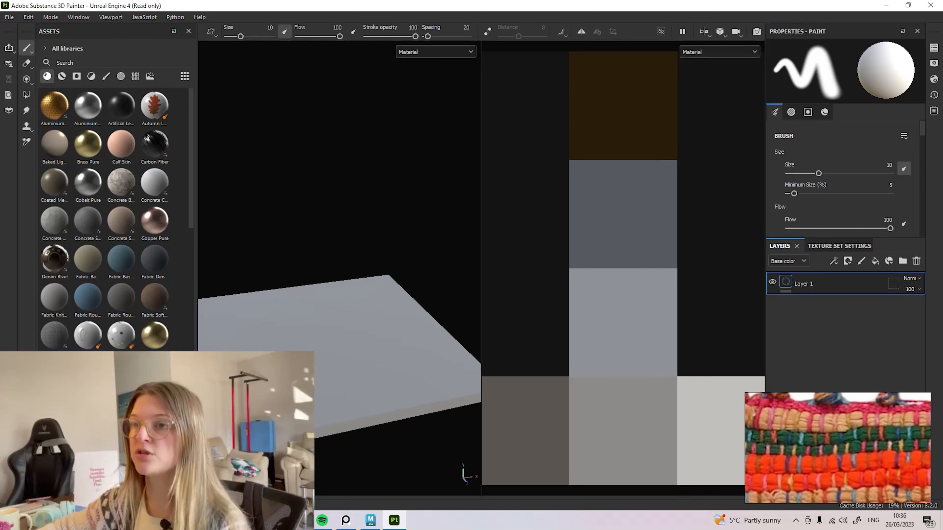
{"action": "scroll", "coordinate": [354, 439], "scroll_direction": "down", "scroll_amount": 1}
{"action": "right_click_drag", "start_coordinate": [837, 448], "coordinate": [870, 448]}
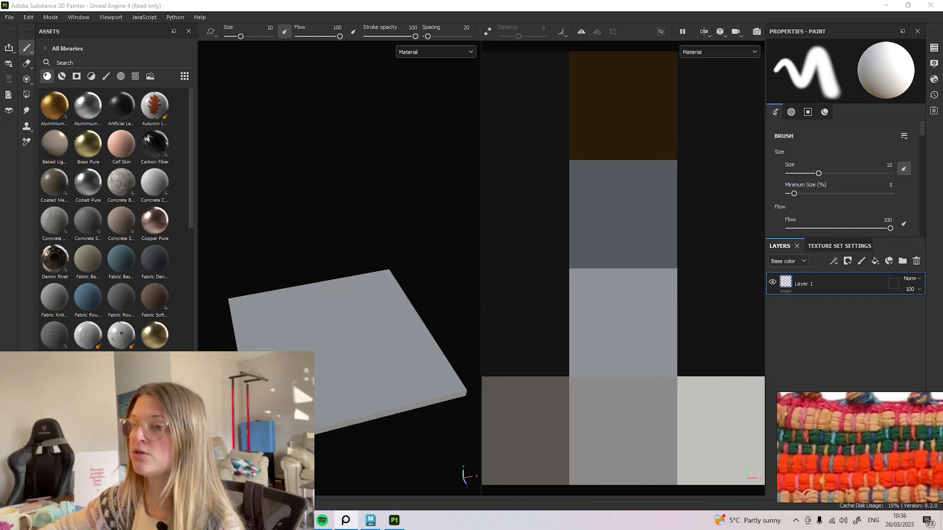